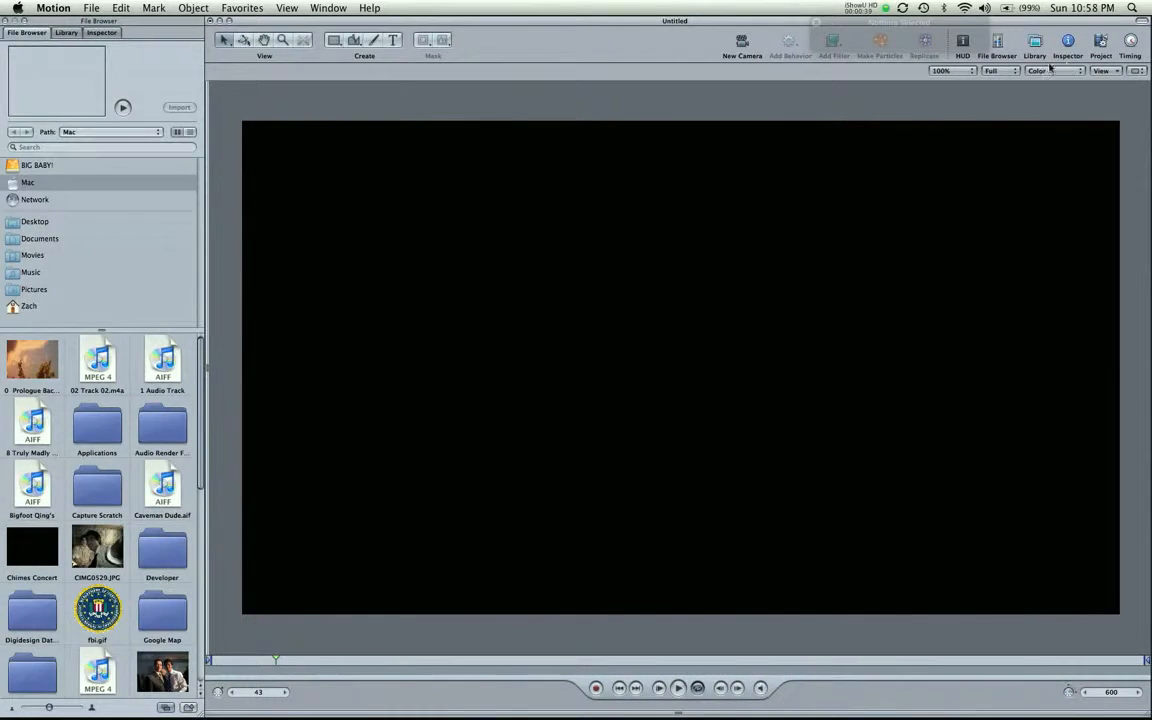
{"action": "left_click", "coordinate": [224, 40]}
{"action": "left_click", "coordinate": [224, 40]}
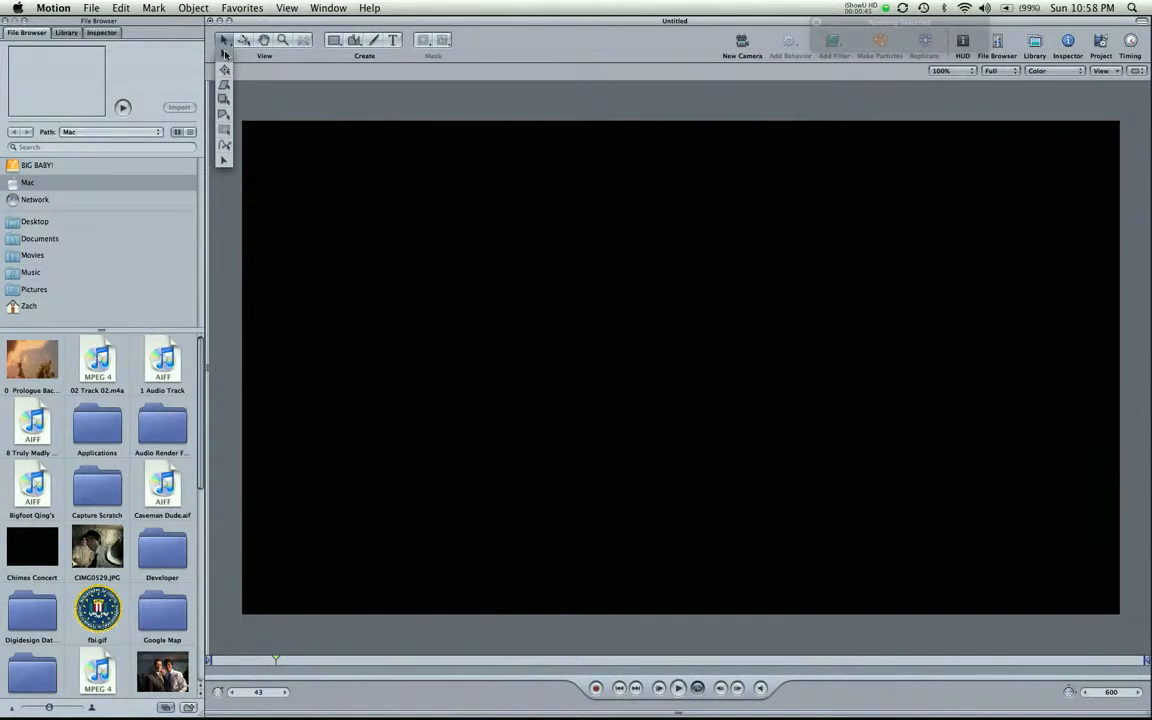
{"action": "left_click", "coordinate": [225, 42]}
{"action": "left_click", "coordinate": [244, 41]}
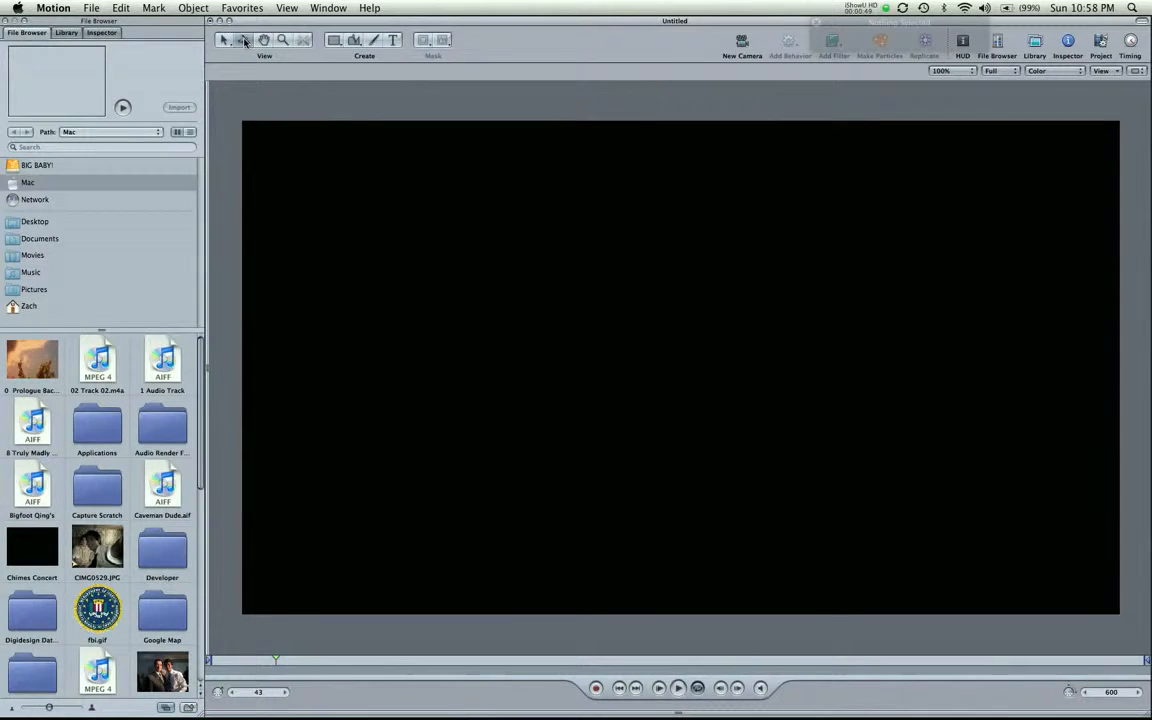
{"action": "left_click", "coordinate": [264, 41]}
{"action": "left_click", "coordinate": [283, 41]}
- Draw a white filled ellipse across the upper middle of the canvas with the Circle tool
{"action": "left_click", "coordinate": [337, 42]}
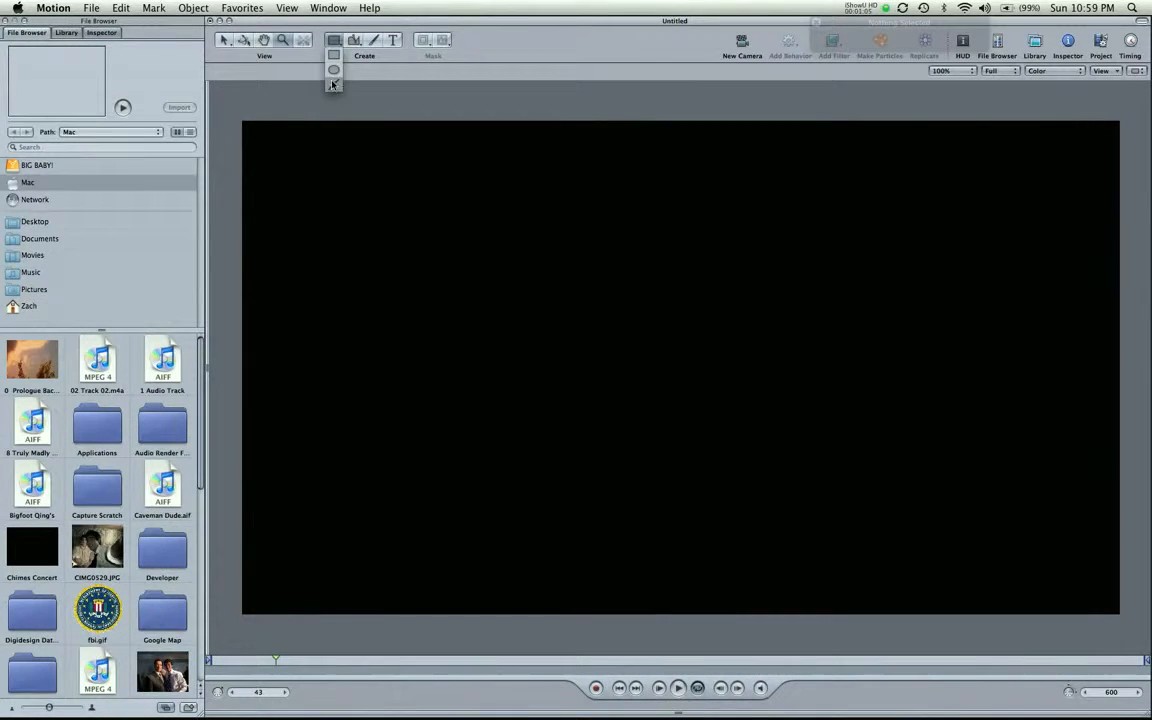
{"action": "left_click", "coordinate": [333, 77]}
{"action": "left_click_drag", "start_coordinate": [397, 181], "coordinate": [823, 437]}
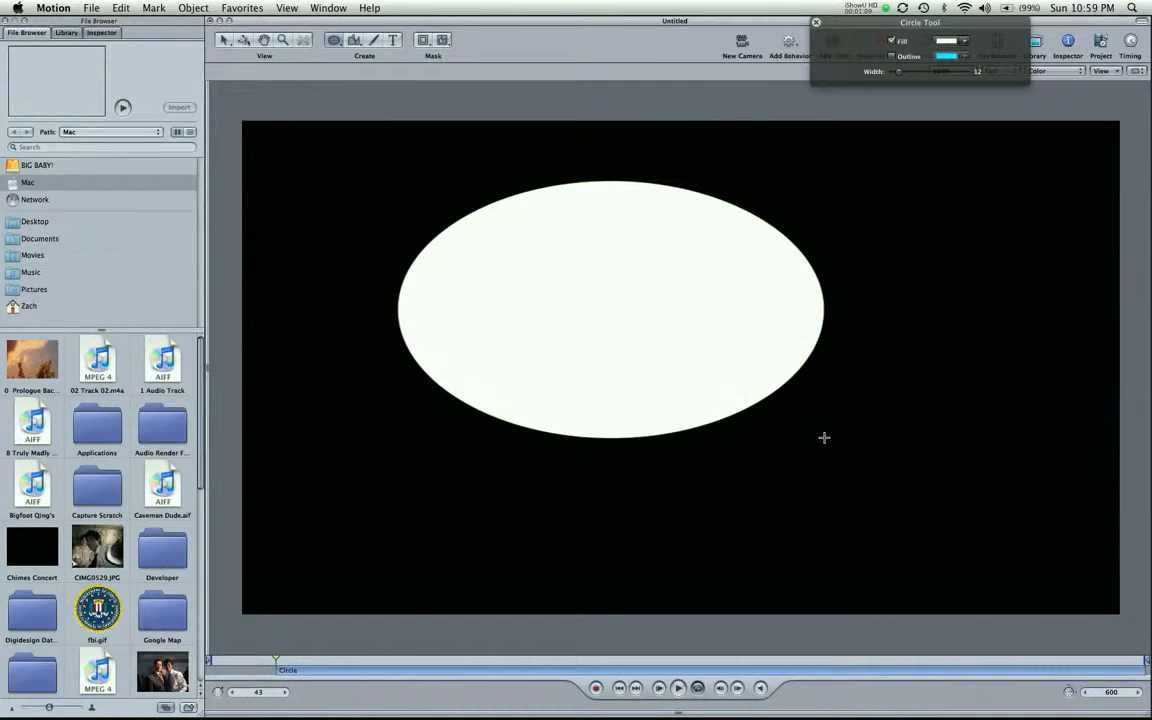
- Select the white ellipse on the canvas and delete it
{"action": "left_click", "coordinate": [224, 39]}
{"action": "left_click", "coordinate": [663, 252]}
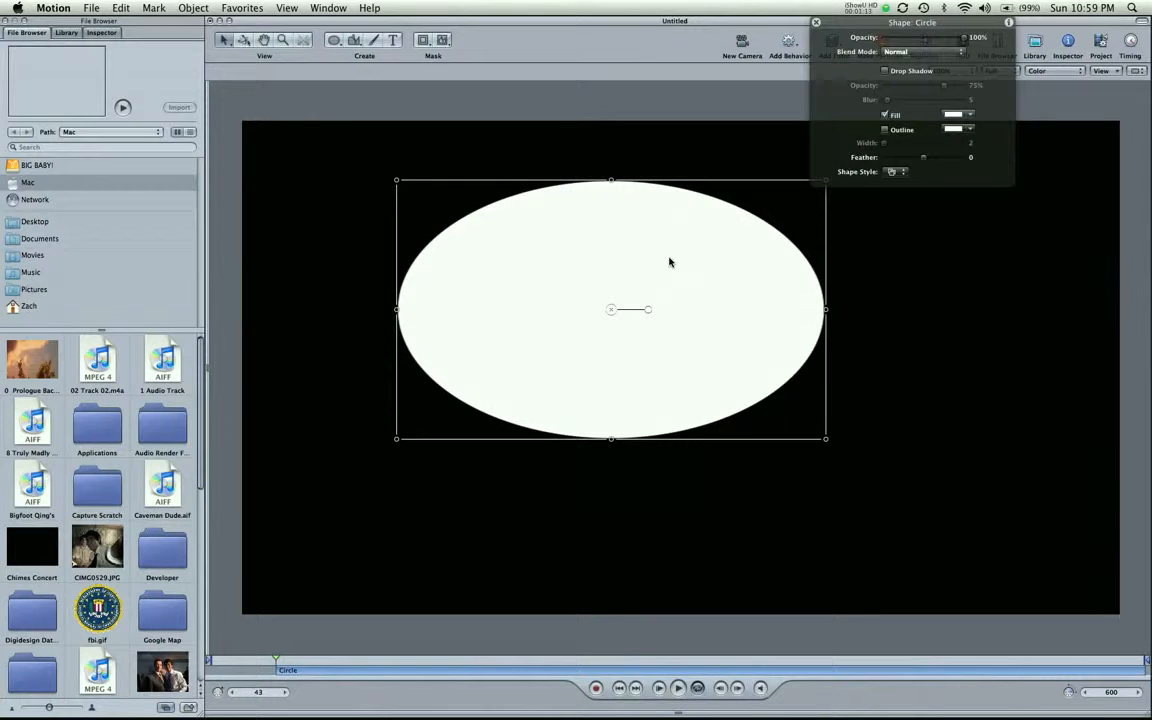
{"action": "key", "text": "Delete"}
- Draw a slightly rising cyan line, 12 wide, across the middle of the canvas with the Line tool
{"action": "left_click", "coordinate": [330, 45]}
{"action": "left_click", "coordinate": [335, 86]}
{"action": "left_click_drag", "start_coordinate": [435, 316], "coordinate": [892, 317]}
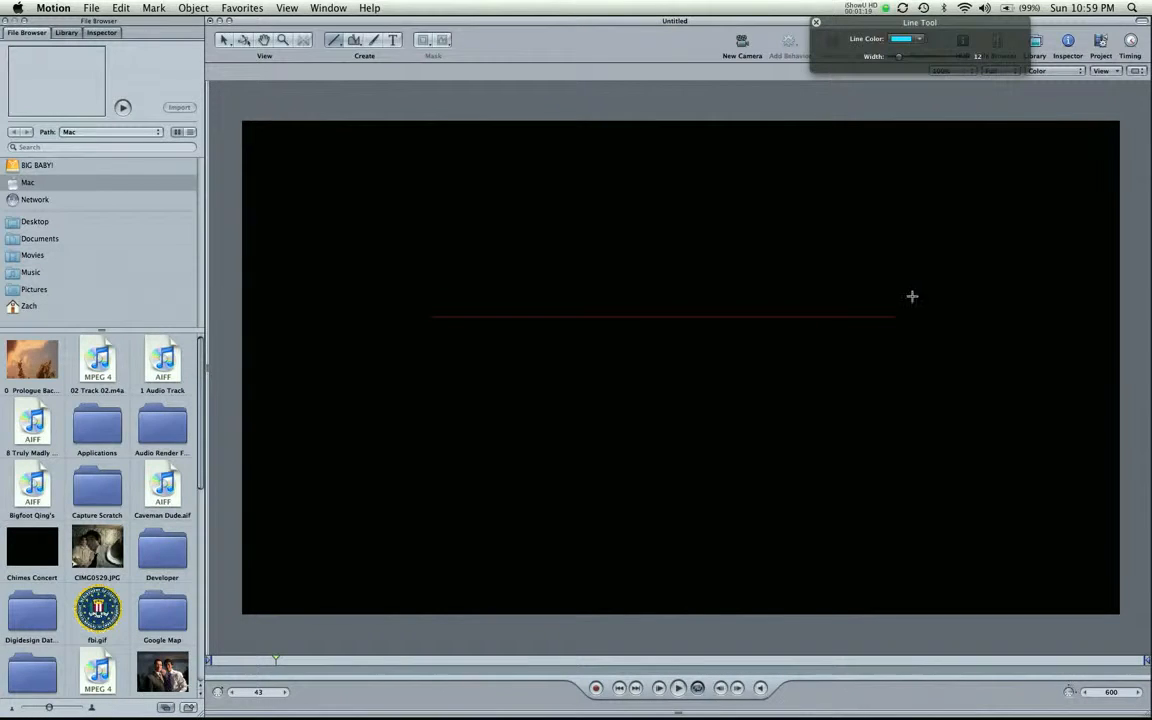
{"action": "left_click_drag", "start_coordinate": [894, 407], "coordinate": [881, 291]}
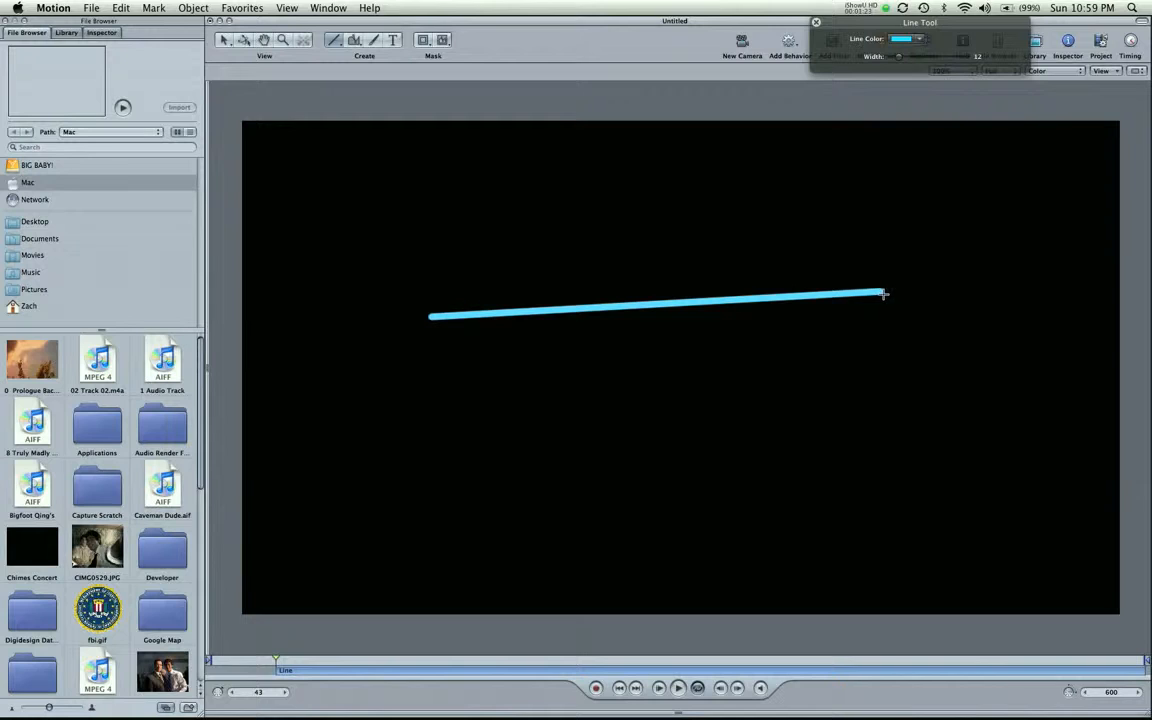
- Move the HUD down over the canvas and toggle its visibility, leaving it shown
{"action": "left_click_drag", "start_coordinate": [847, 24], "coordinate": [867, 167]}
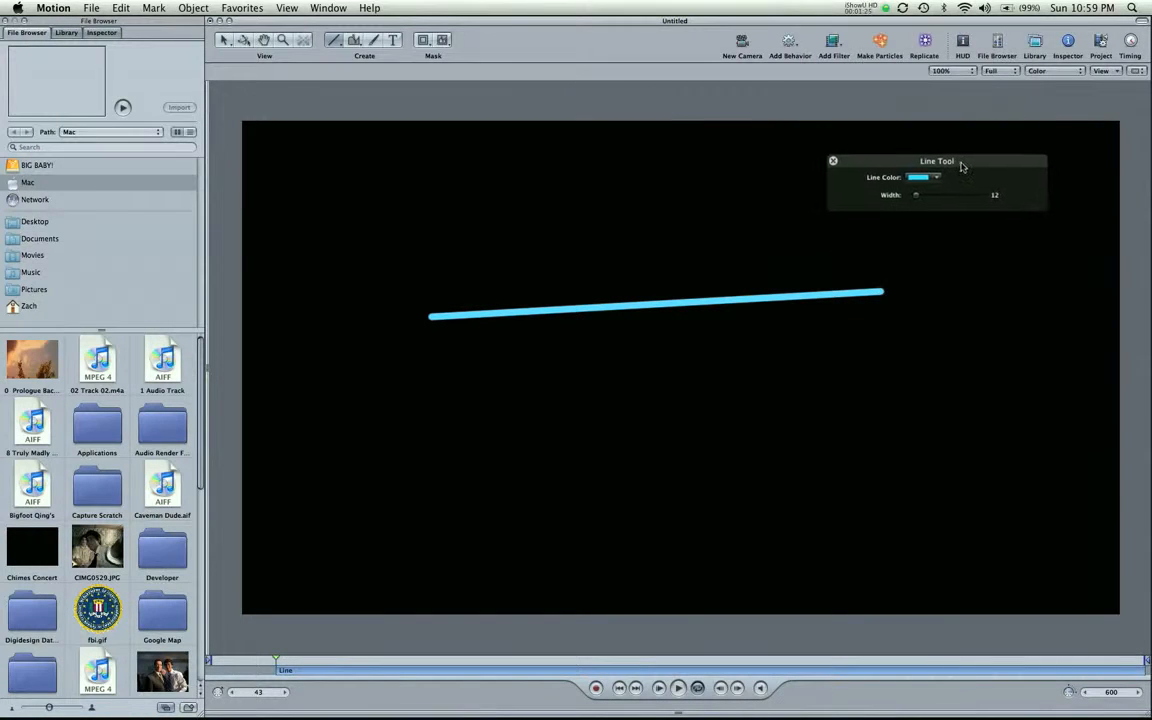
{"action": "left_click", "coordinate": [967, 45]}
{"action": "left_click", "coordinate": [967, 45]}
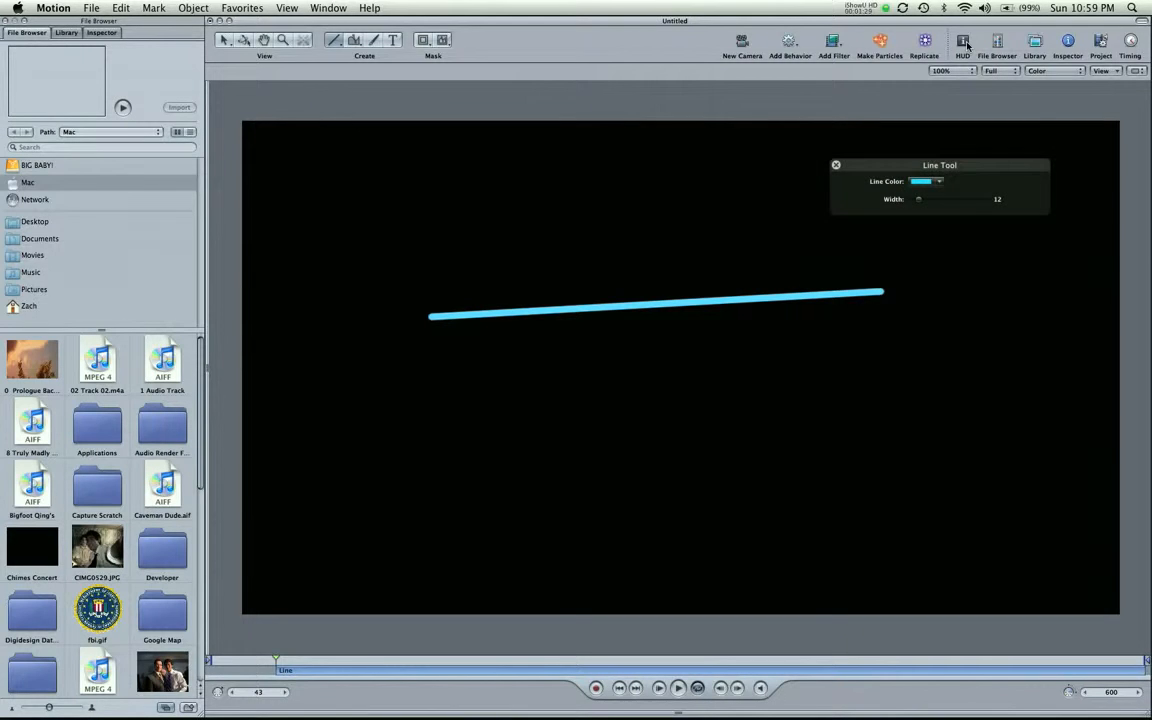
{"action": "left_click", "coordinate": [967, 45]}
{"action": "left_click", "coordinate": [967, 45]}
- Switch back to the selection tool and delete the cyan line
{"action": "key", "text": "Escape"}
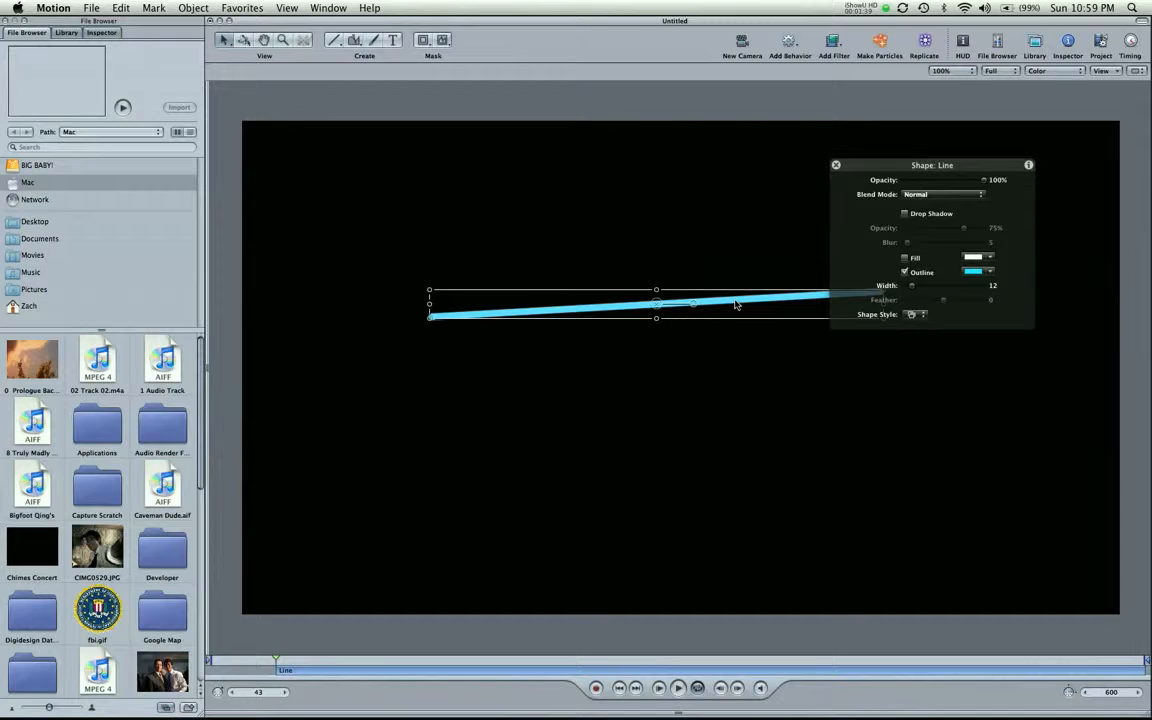
{"action": "key", "text": "Delete"}
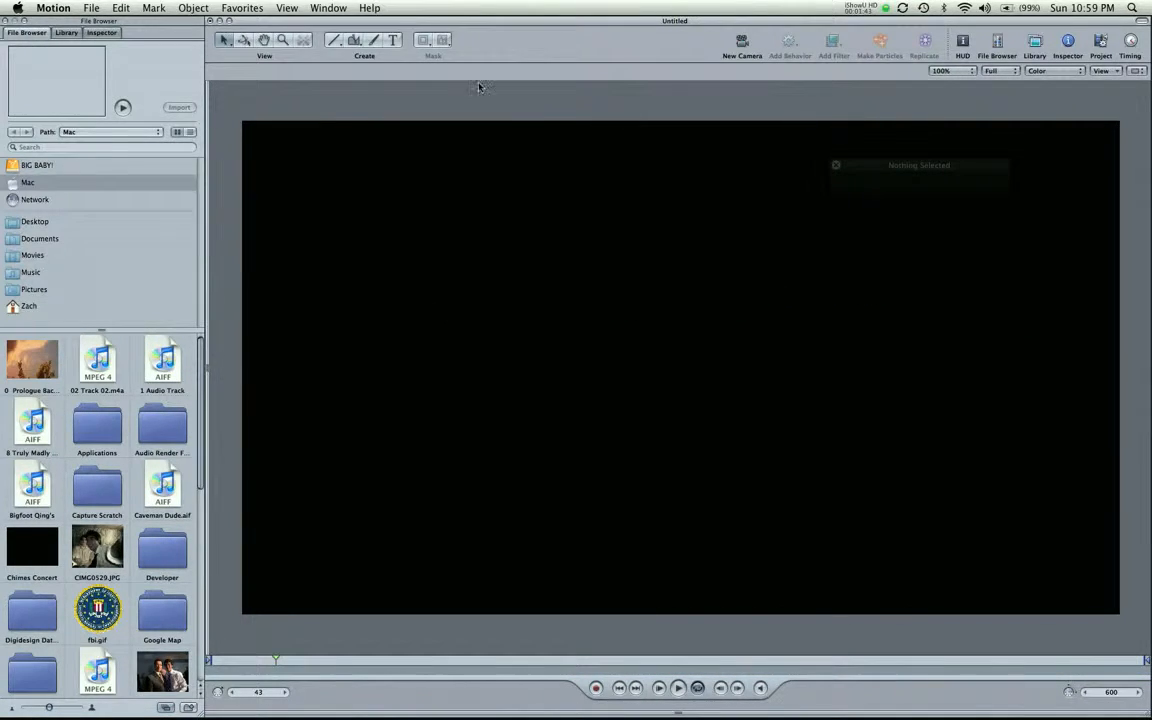
- Paint a wavy cyan freehand stroke, 32 pixels wide, across the canvas with the Paint Stroke tool
{"action": "left_click", "coordinate": [374, 40]}
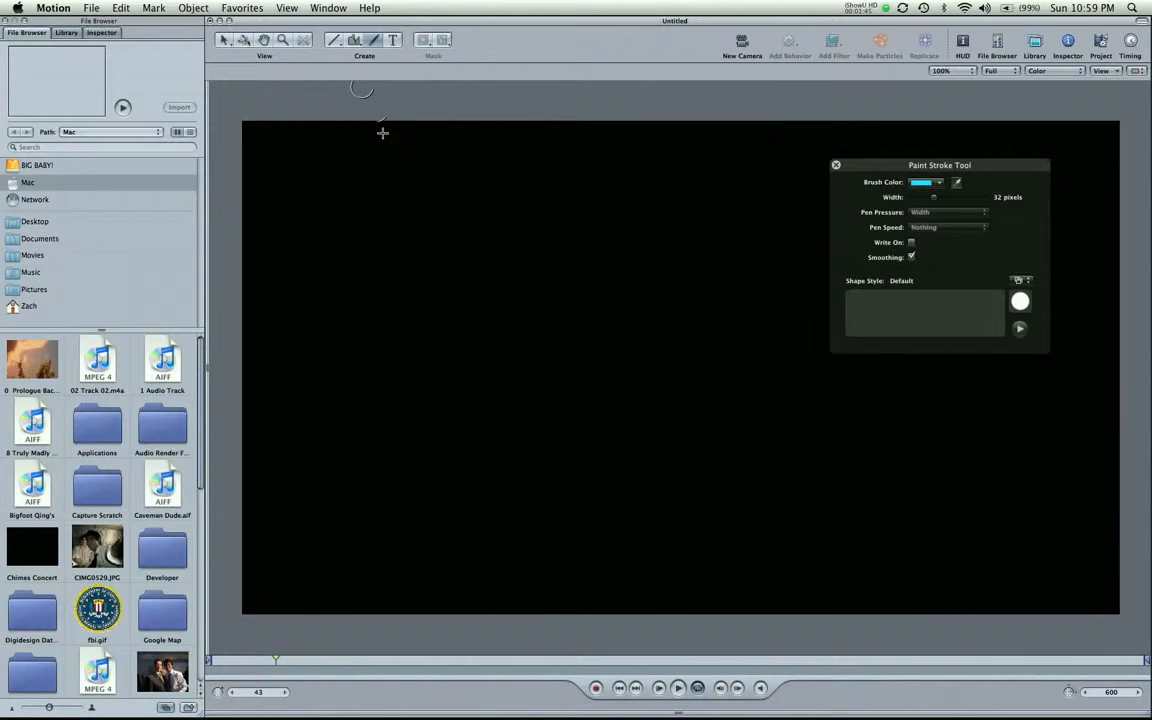
{"action": "mouse_move", "coordinate": [406, 270]}
{"action": "left_mouse_down"}
{"action": "mouse_move", "coordinate": [498, 257]}
{"action": "mouse_move", "coordinate": [525, 339]}
{"action": "mouse_move", "coordinate": [613, 385]}
{"action": "mouse_move", "coordinate": [737, 308]}
{"action": "mouse_move", "coordinate": [734, 402]}
{"action": "mouse_move", "coordinate": [764, 456]}
{"action": "mouse_move", "coordinate": [797, 440]}
{"action": "left_mouse_up"}
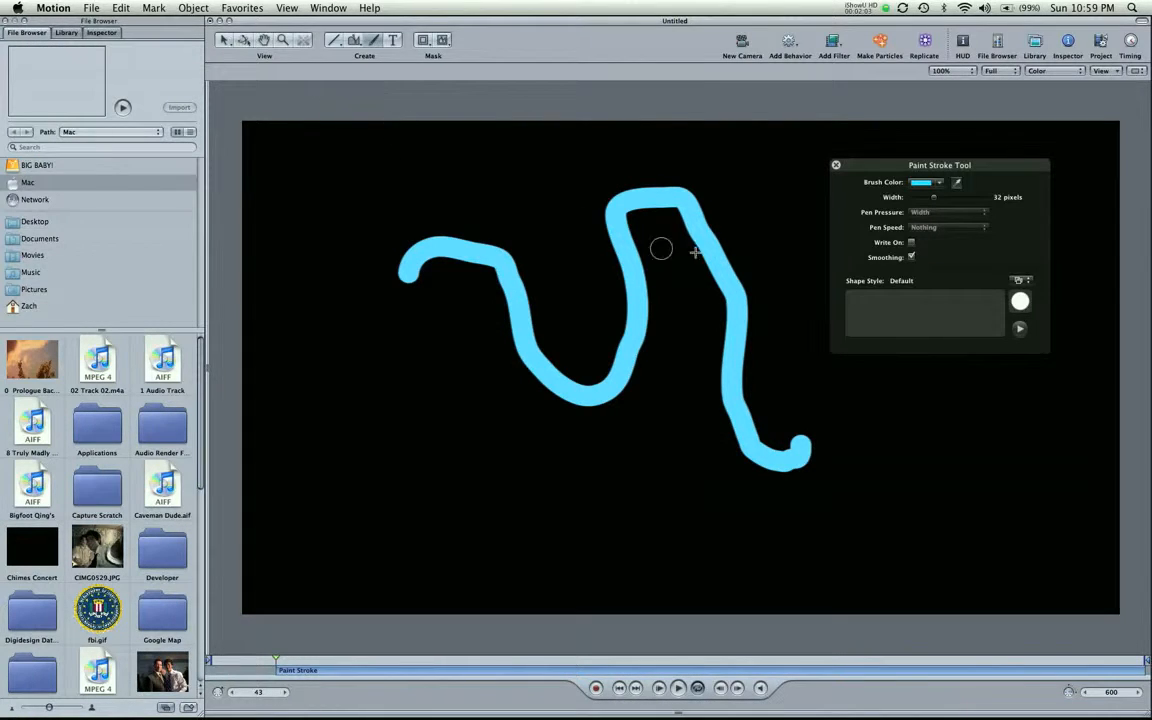
{"action": "left_click", "coordinate": [704, 298]}
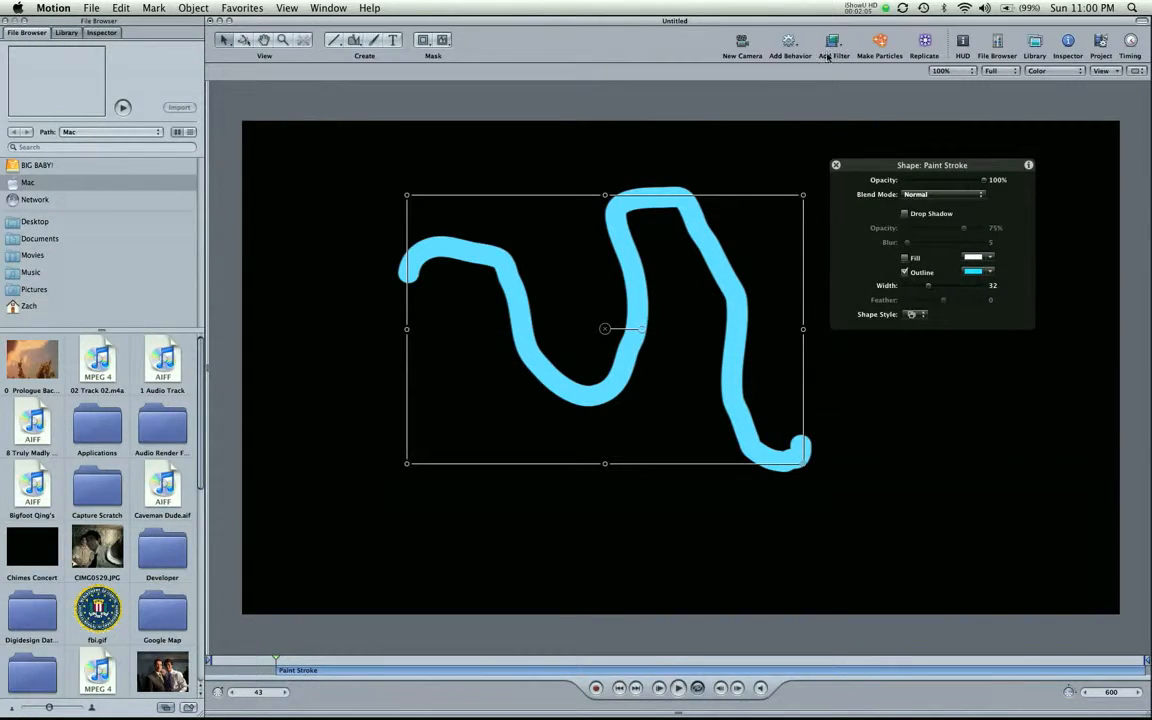
{"action": "left_click", "coordinate": [790, 44]}
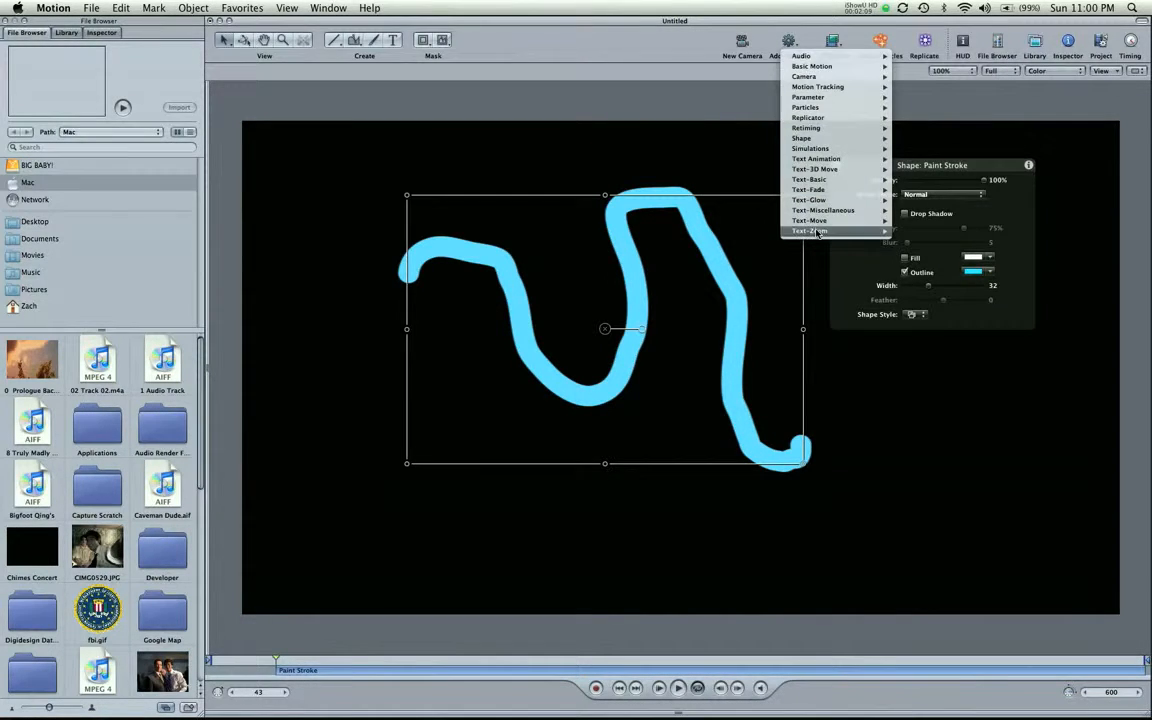
{"action": "mouse_move", "coordinate": [827, 56]}
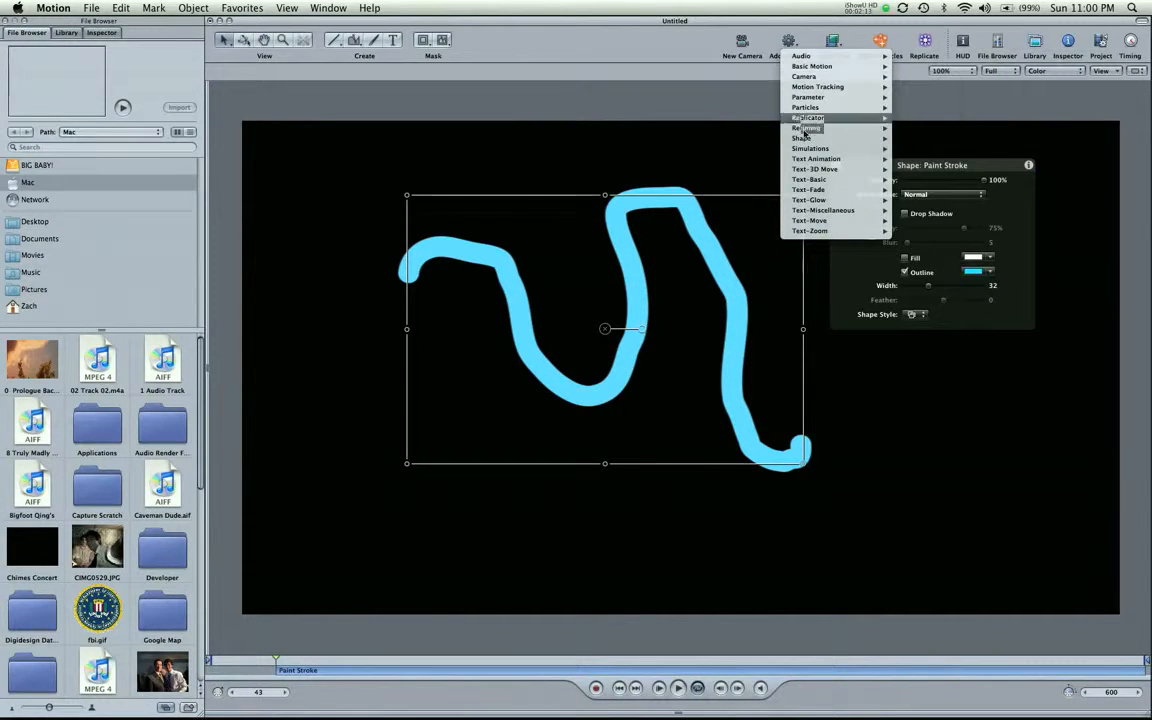
{"action": "left_click", "coordinate": [733, 34]}
- Apply the Light Rays glow filter to the paint stroke and move the glowing stroke slightly to the right
{"action": "left_click", "coordinate": [834, 44]}
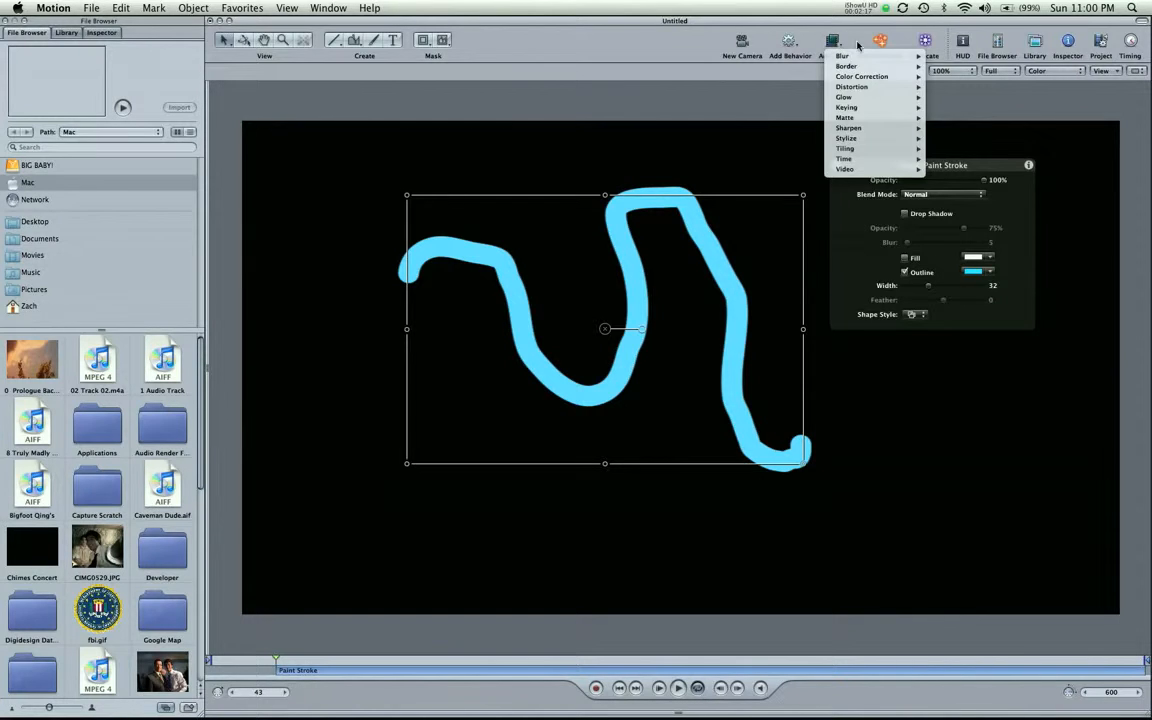
{"action": "mouse_move", "coordinate": [920, 58]}
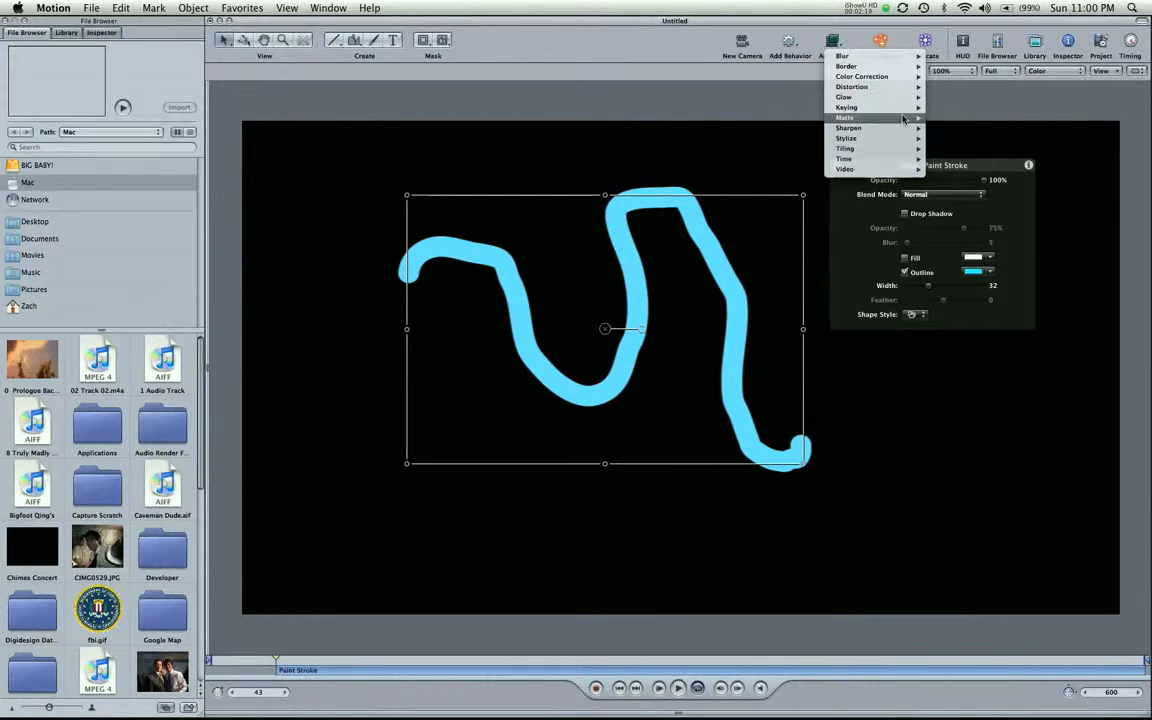
{"action": "mouse_move", "coordinate": [900, 101]}
{"action": "left_click", "coordinate": [955, 146]}
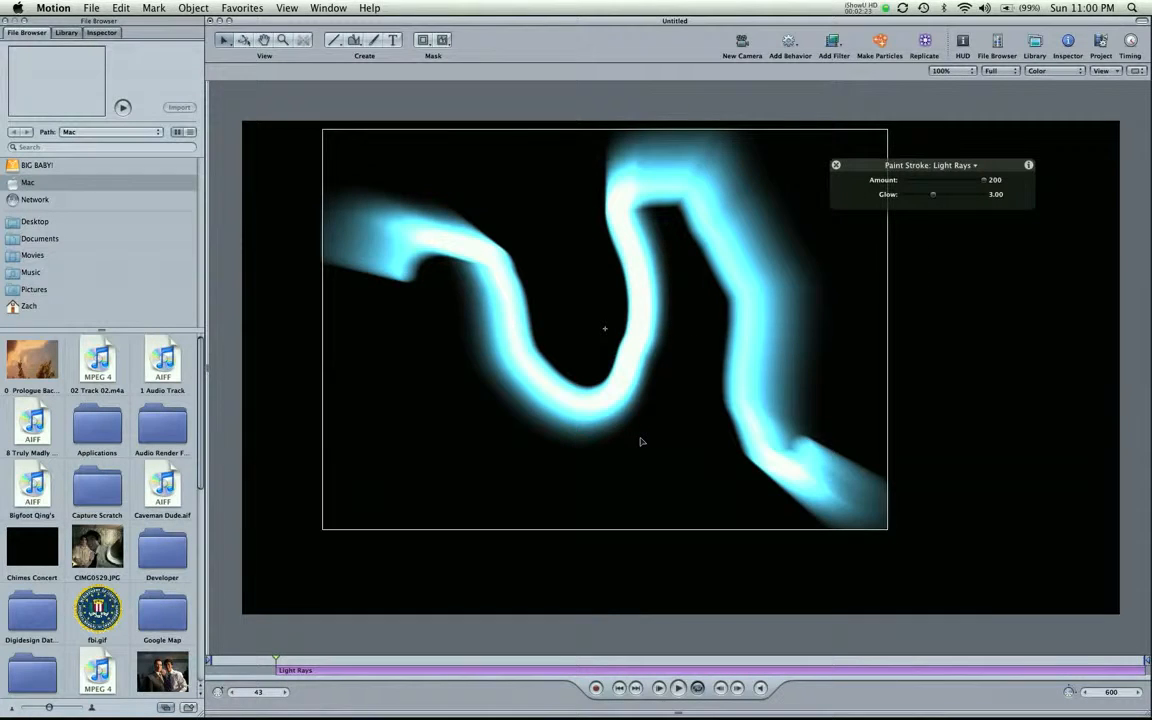
{"action": "mouse_move", "coordinate": [622, 424]}
{"action": "left_mouse_down"}
{"action": "mouse_move", "coordinate": [544, 480]}
{"action": "mouse_move", "coordinate": [722, 598]}
{"action": "mouse_move", "coordinate": [681, 434]}
{"action": "left_mouse_up"}
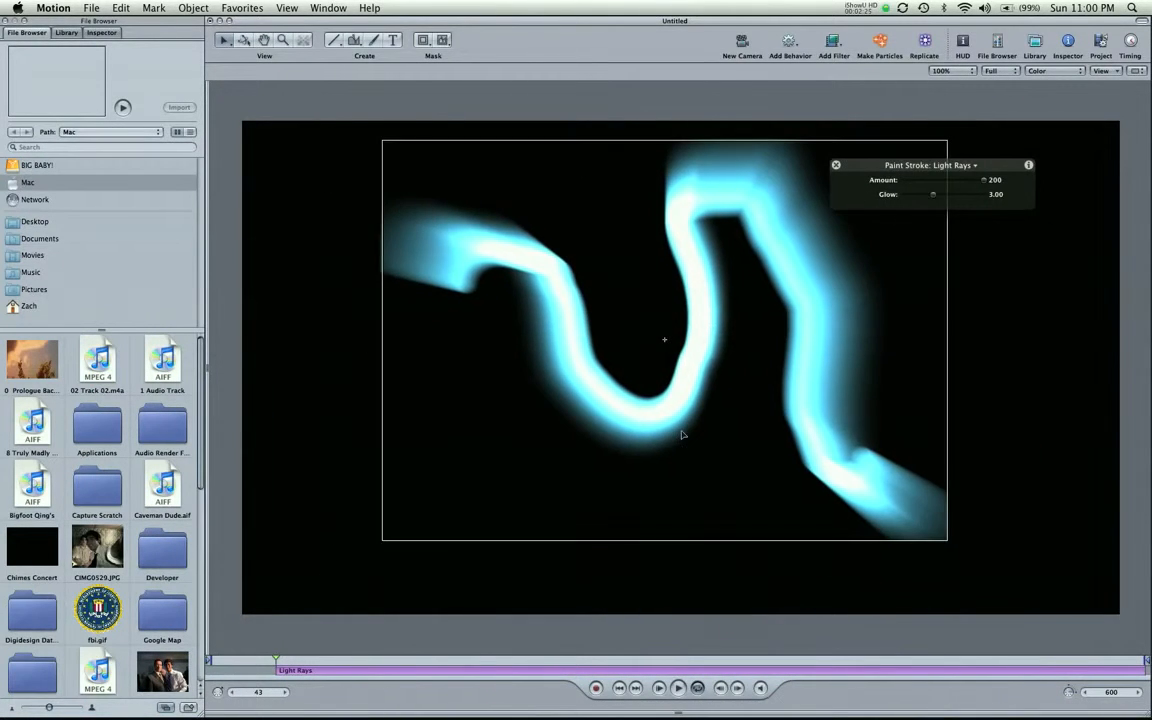
- Make a particle emitter from the glowing paint stroke and undo it
{"action": "left_click", "coordinate": [881, 42]}
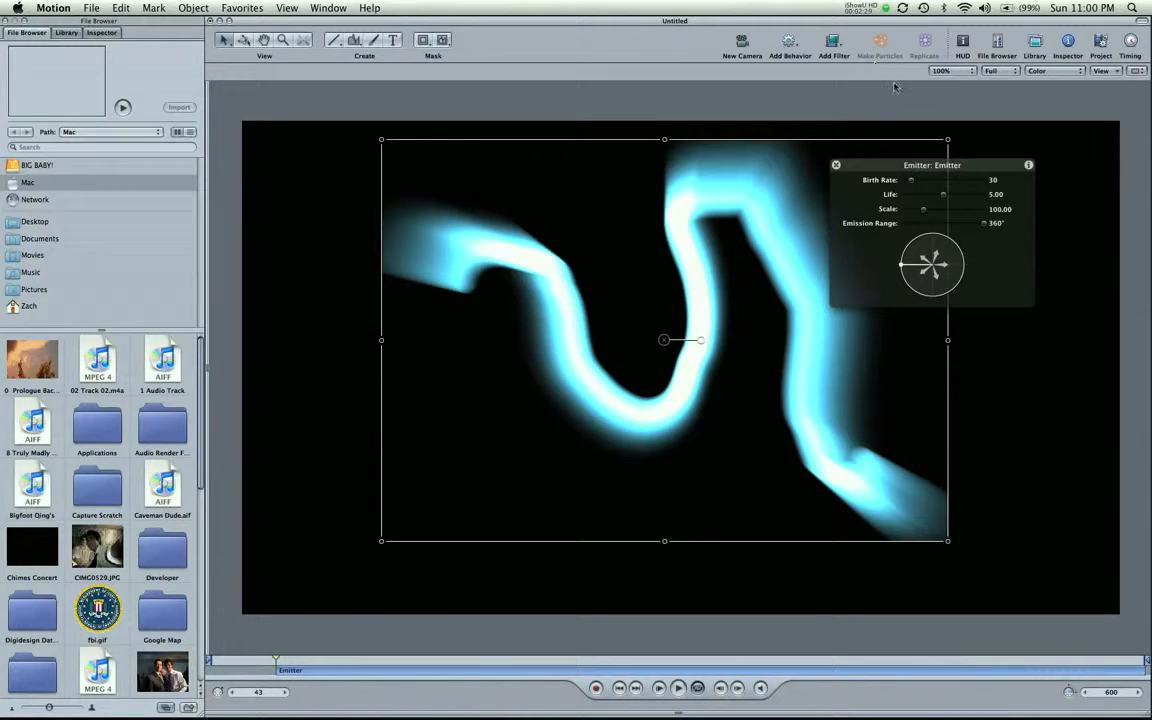
{"action": "key", "text": "super+z"}
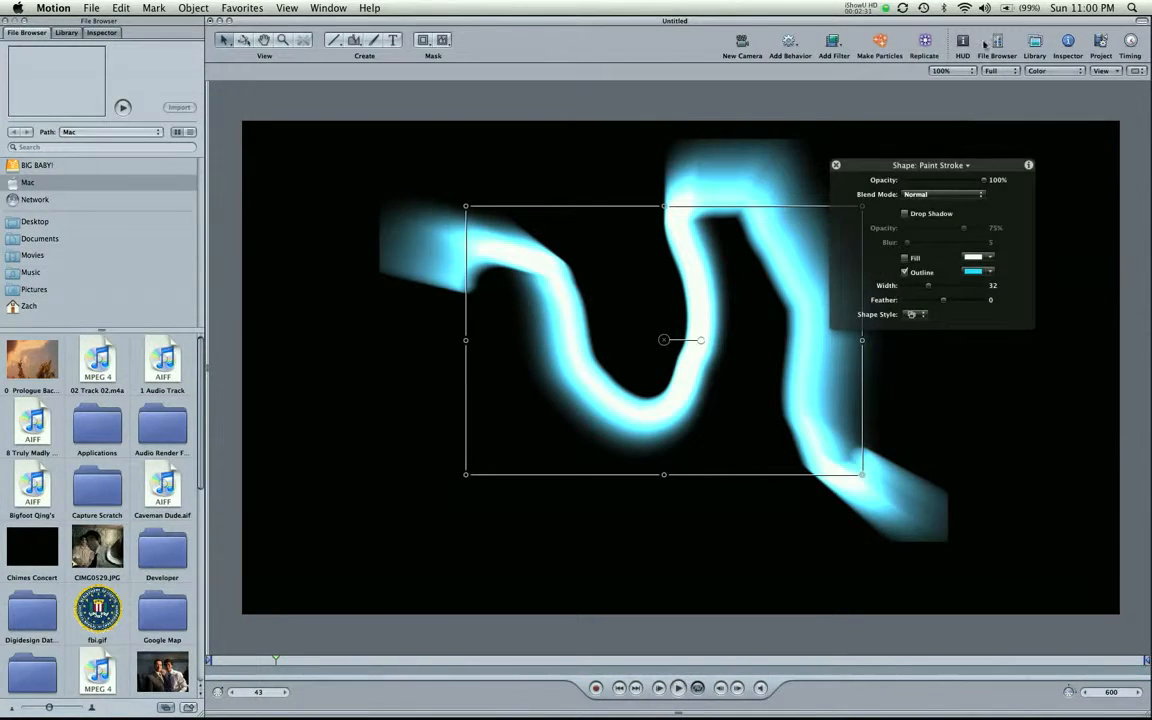
- Replicate the glowing stroke with 2 columns and 3 rows, and shift the replicator slightly down and left
{"action": "left_click", "coordinate": [925, 42]}
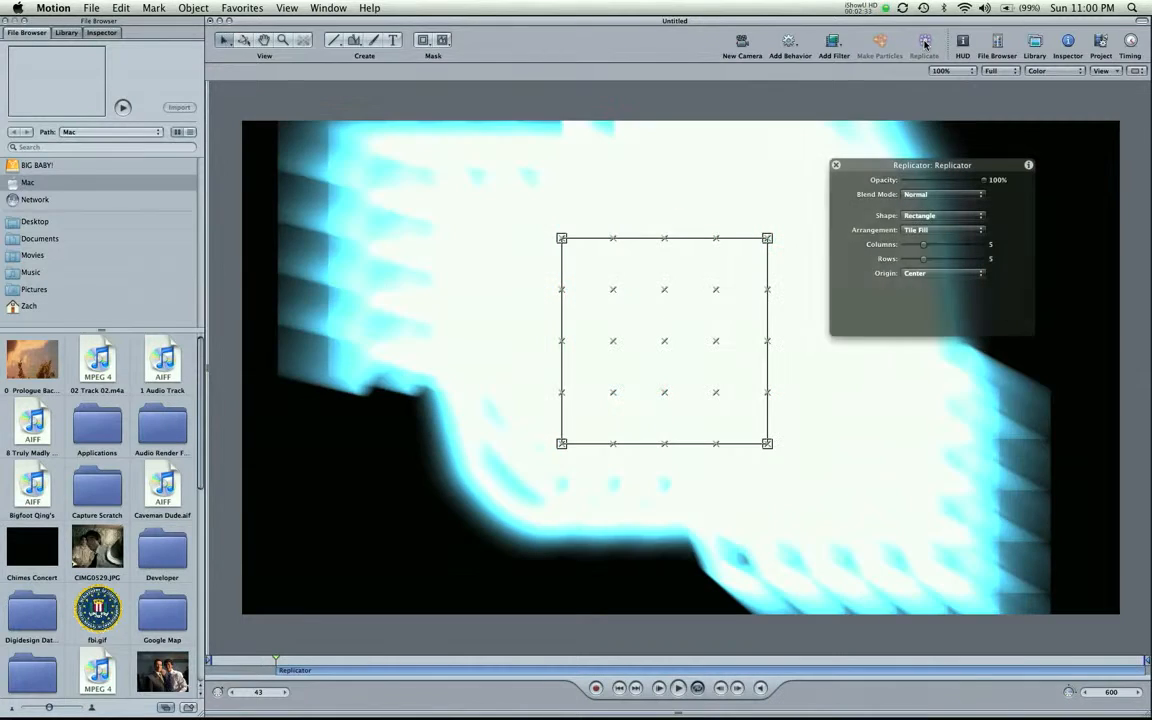
{"action": "left_click_drag", "start_coordinate": [916, 244], "coordinate": [910, 246]}
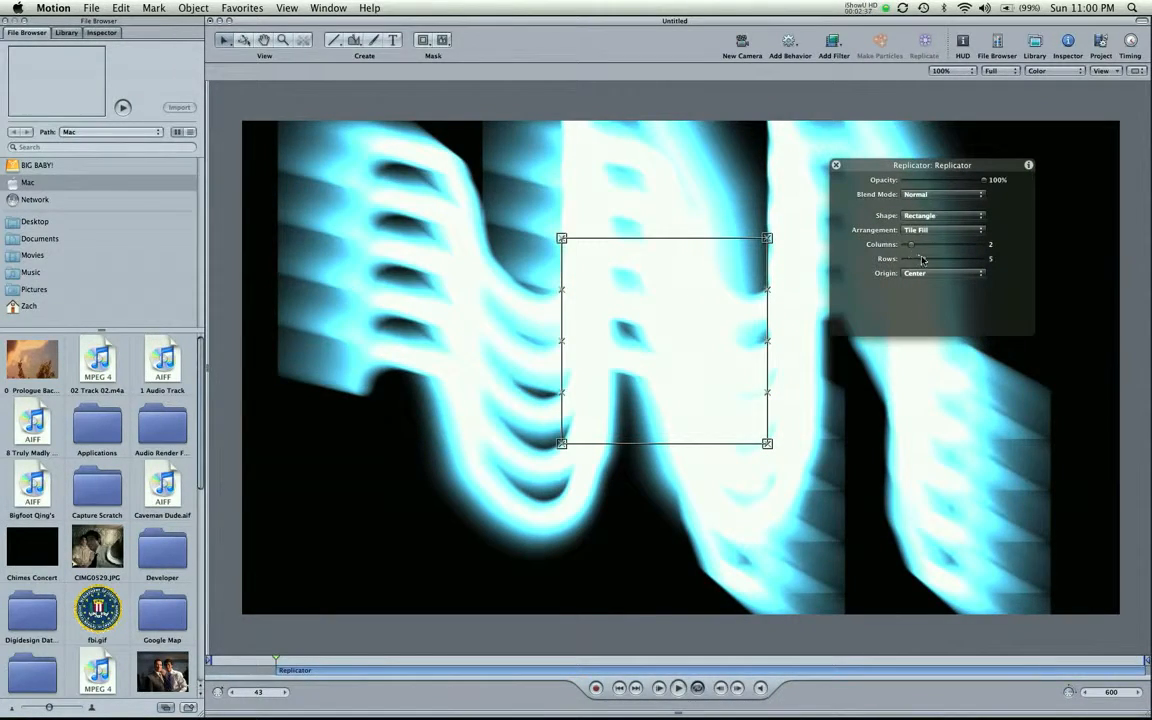
{"action": "left_click_drag", "start_coordinate": [926, 261], "coordinate": [916, 262]}
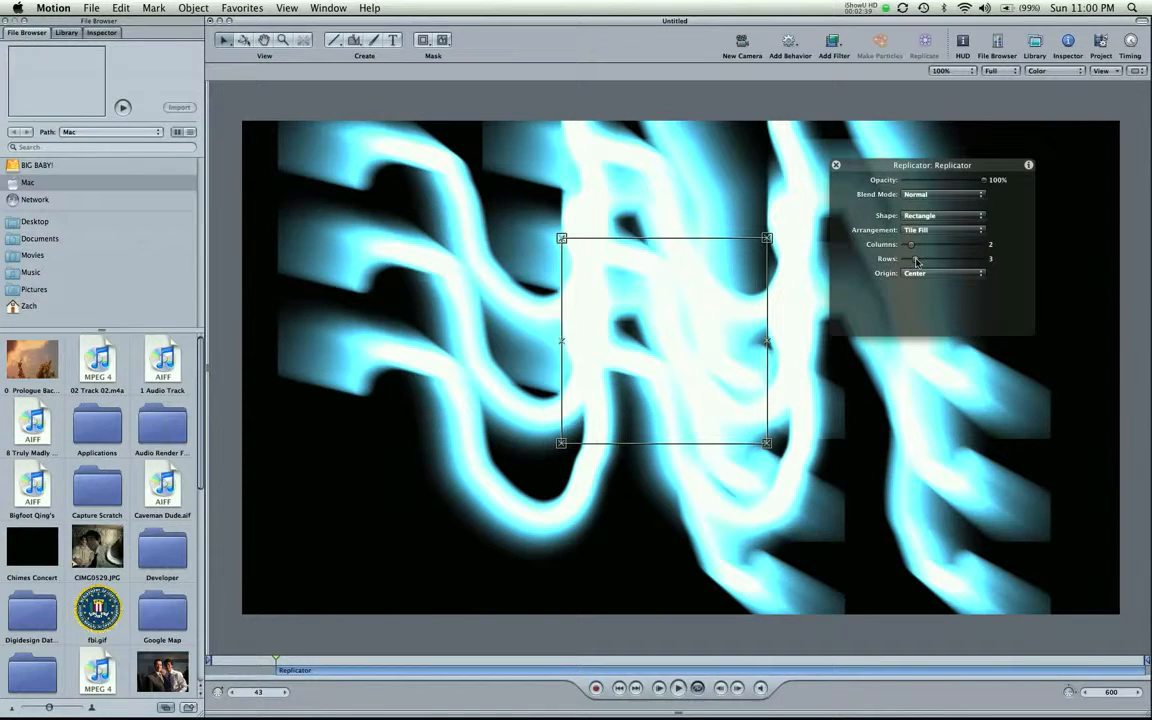
{"action": "left_click_drag", "start_coordinate": [805, 442], "coordinate": [771, 462]}
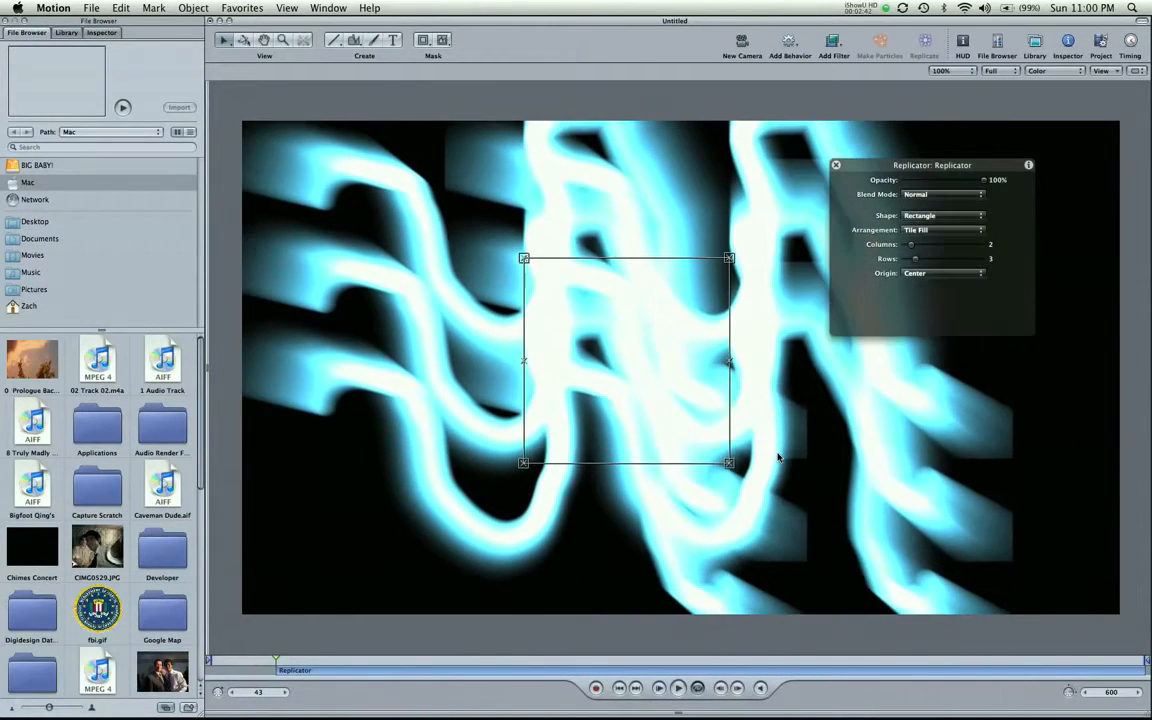
- Toggle the file browser and library pane, and show the replicator's parameters in the Inspector
{"action": "left_click", "coordinate": [1001, 45]}
{"action": "left_click", "coordinate": [1001, 45]}
{"action": "left_click", "coordinate": [999, 43]}
{"action": "left_click", "coordinate": [999, 43]}
{"action": "left_click", "coordinate": [1036, 45]}
{"action": "left_click", "coordinate": [112, 35]}
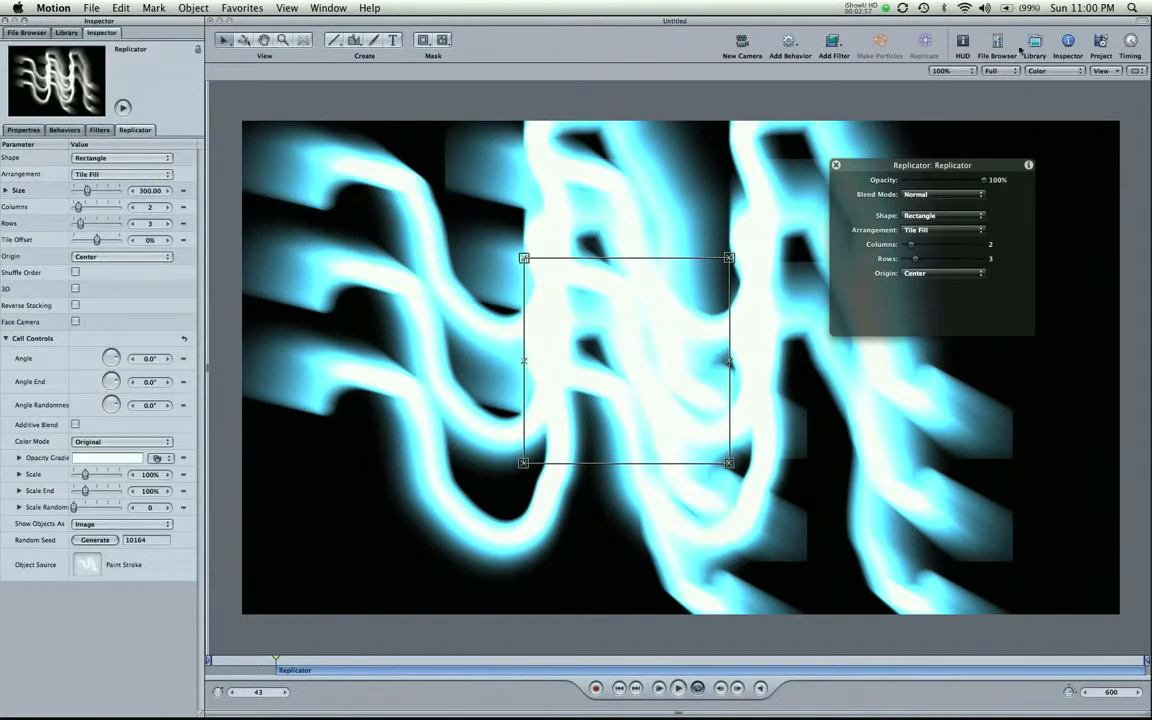
- View the project's layer list and the timeline, and hide both panes again
{"action": "left_click", "coordinate": [1100, 42]}
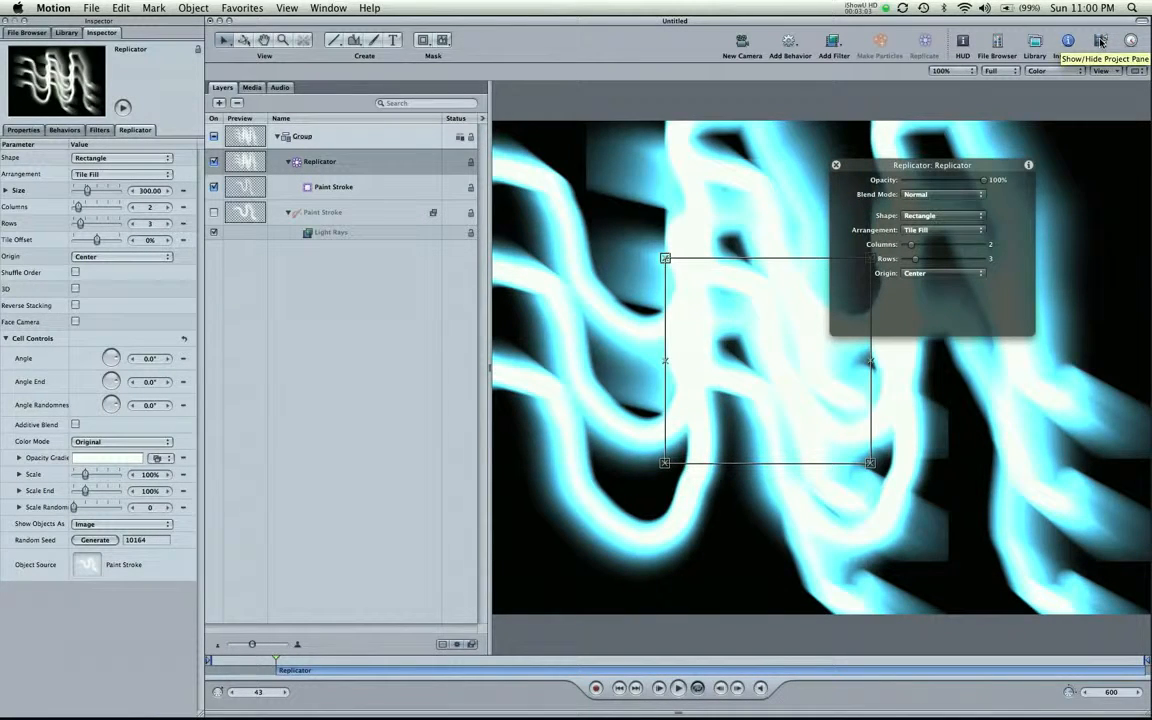
{"action": "key", "text": "F5"}
{"action": "key", "text": "F5"}
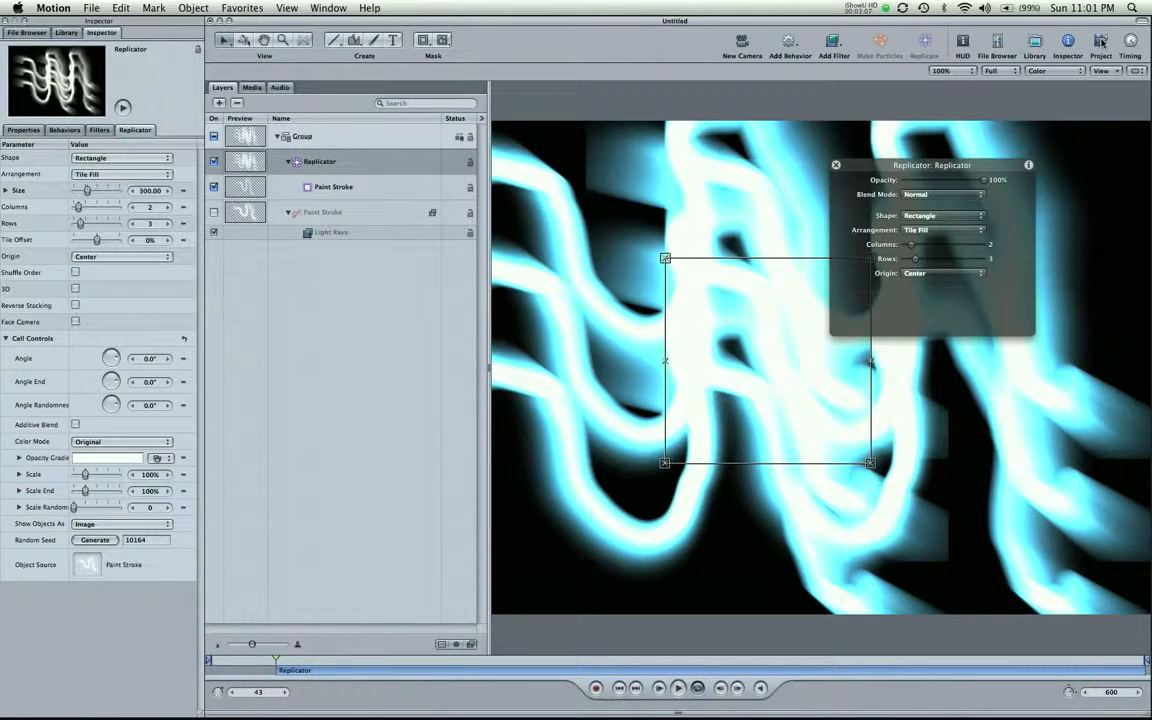
{"action": "key", "text": "F6"}
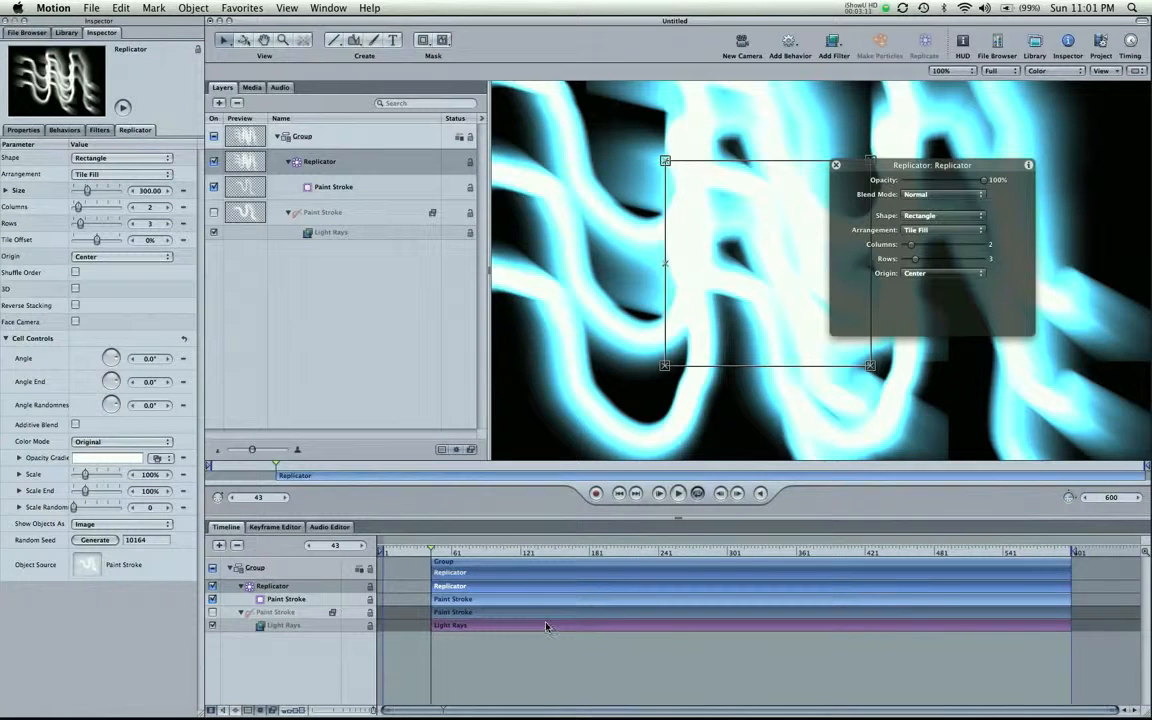
{"action": "key", "text": "F6"}
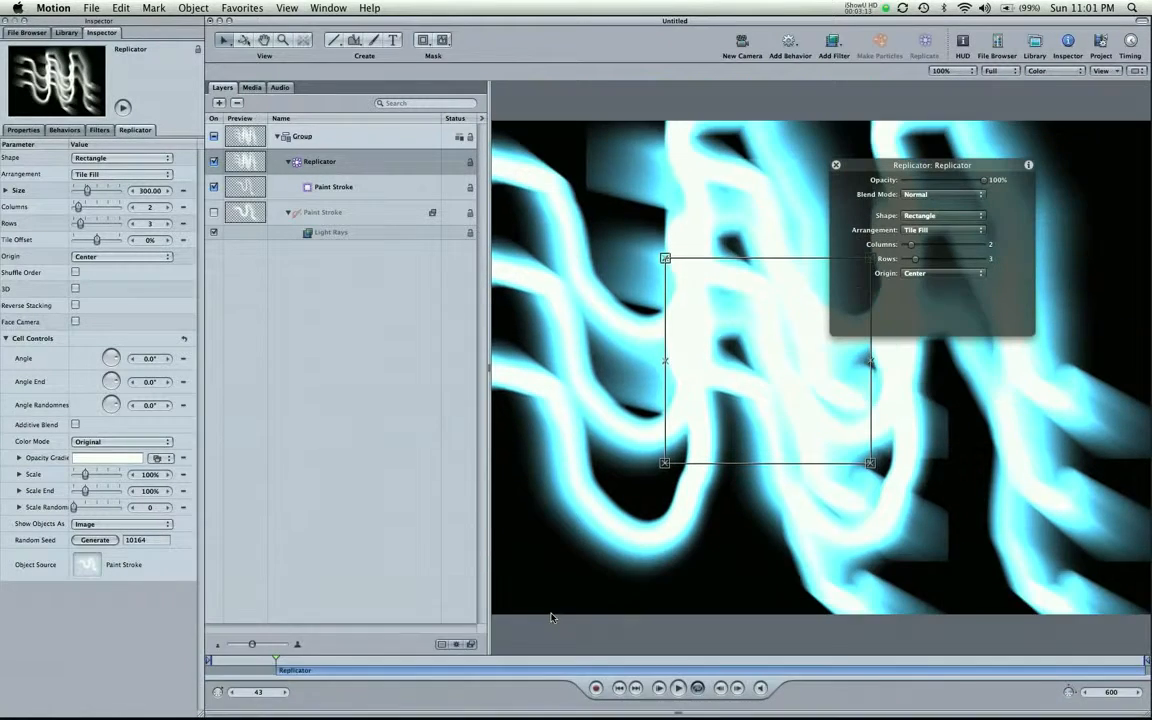
{"action": "key", "text": "F5"}
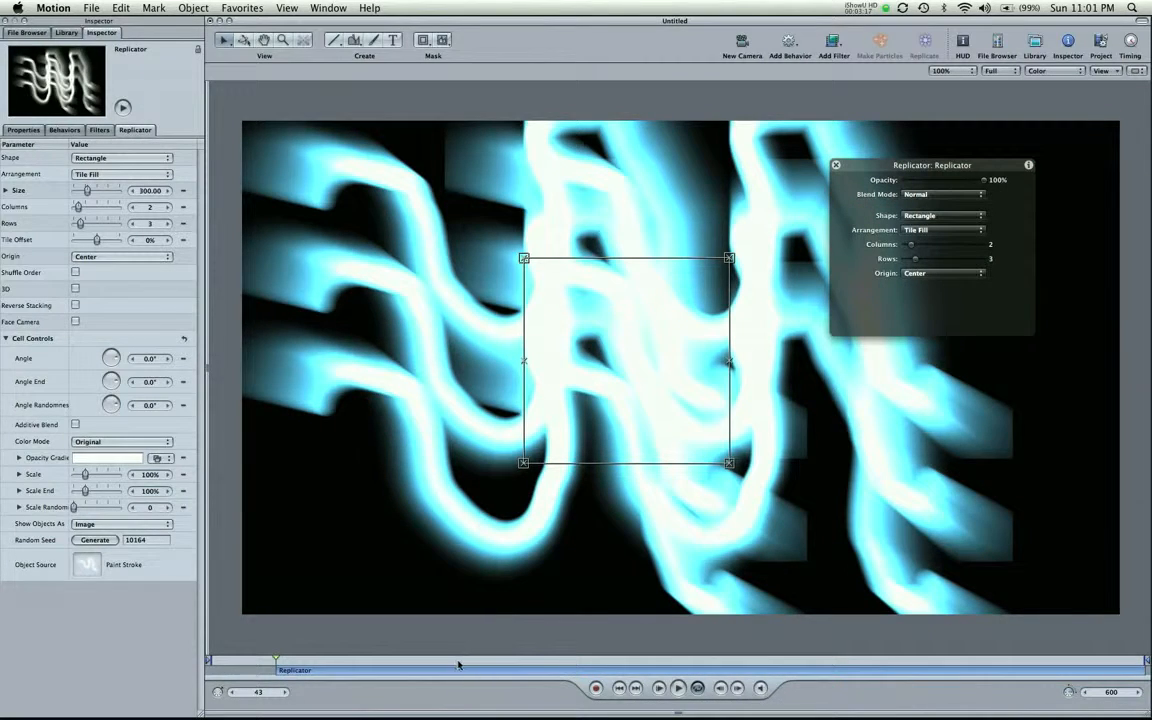
- Move the playhead to frame 181 and set the replicator's scale to 122% and opacity to 66%, keeping the Normal blend mode
{"action": "left_click", "coordinate": [491, 661]}
{"action": "left_click", "coordinate": [30, 128]}
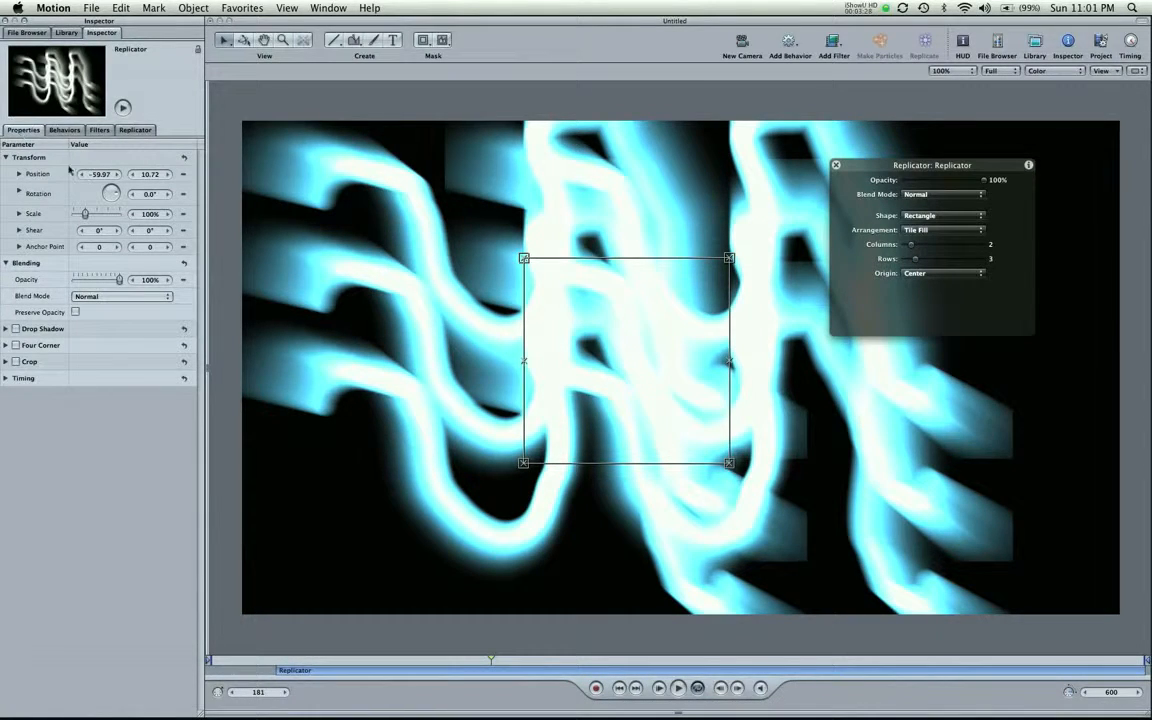
{"action": "mouse_move", "coordinate": [92, 213]}
{"action": "left_mouse_down"}
{"action": "mouse_move", "coordinate": [72, 213]}
{"action": "mouse_move", "coordinate": [87, 213]}
{"action": "left_mouse_up"}
{"action": "mouse_move", "coordinate": [104, 279]}
{"action": "left_mouse_down"}
{"action": "mouse_move", "coordinate": [86, 280]}
{"action": "mouse_move", "coordinate": [104, 283]}
{"action": "left_mouse_up"}
{"action": "left_click", "coordinate": [108, 296]}
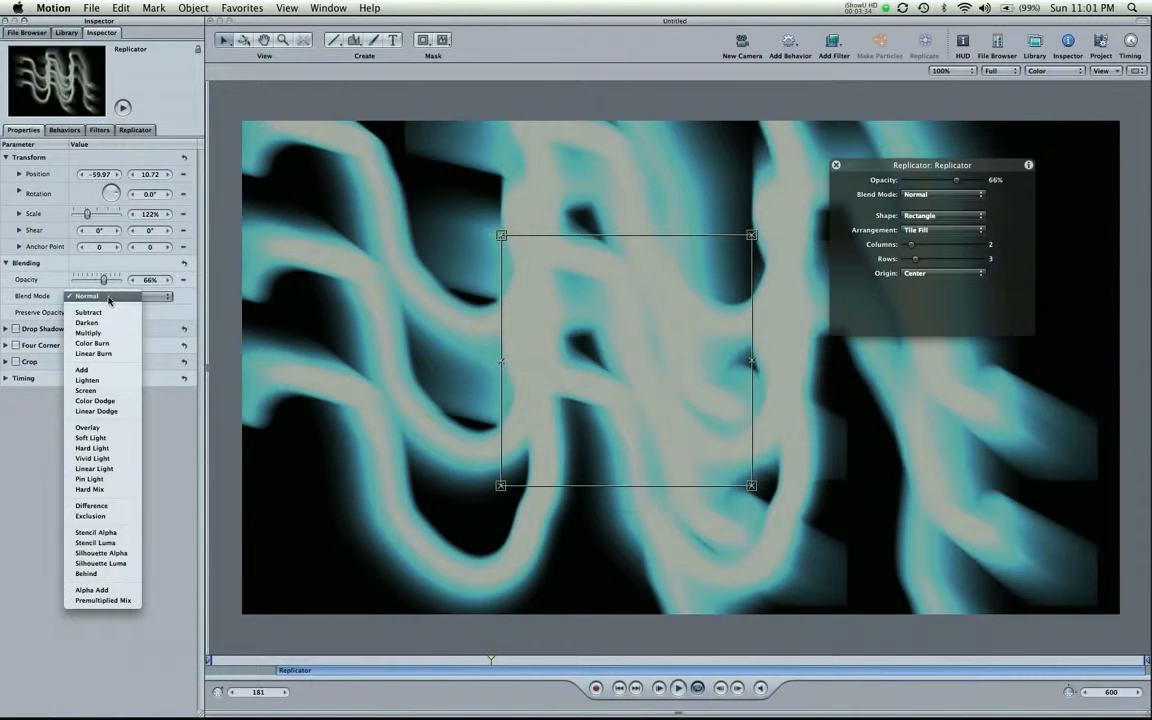
{"action": "left_click", "coordinate": [110, 297]}
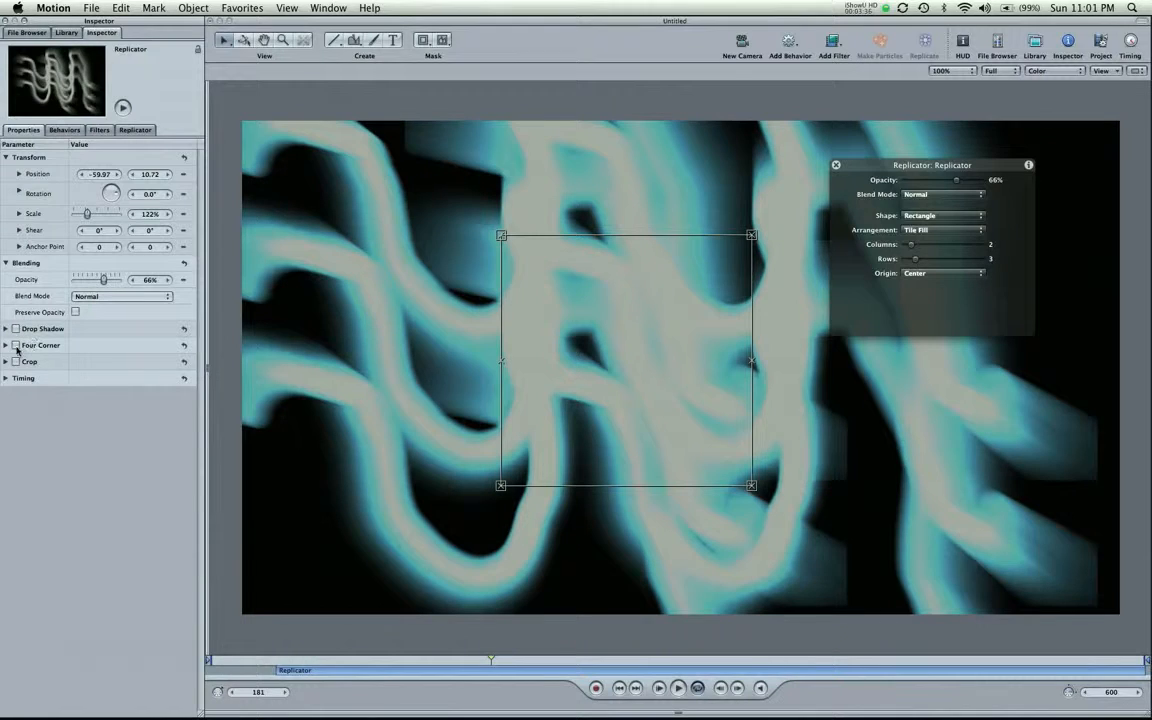
- View the replicator's behaviors and its own parameters, and set the replicator's size to 261
{"action": "left_click", "coordinate": [71, 131]}
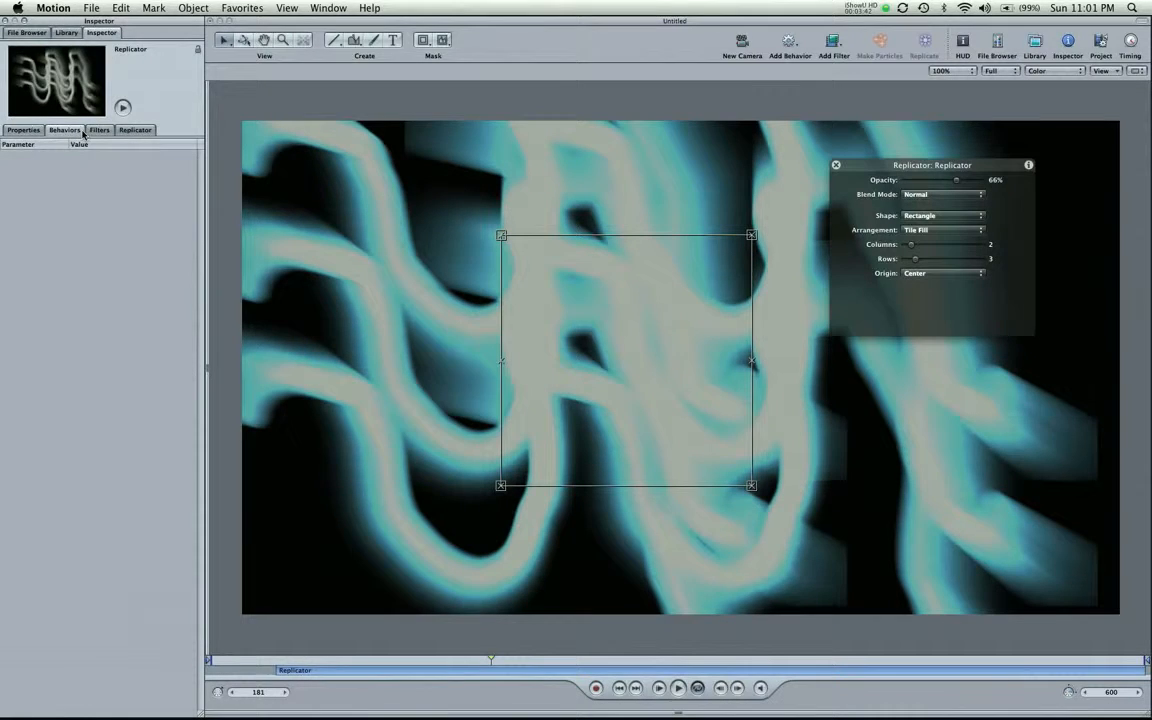
{"action": "left_click", "coordinate": [481, 182]}
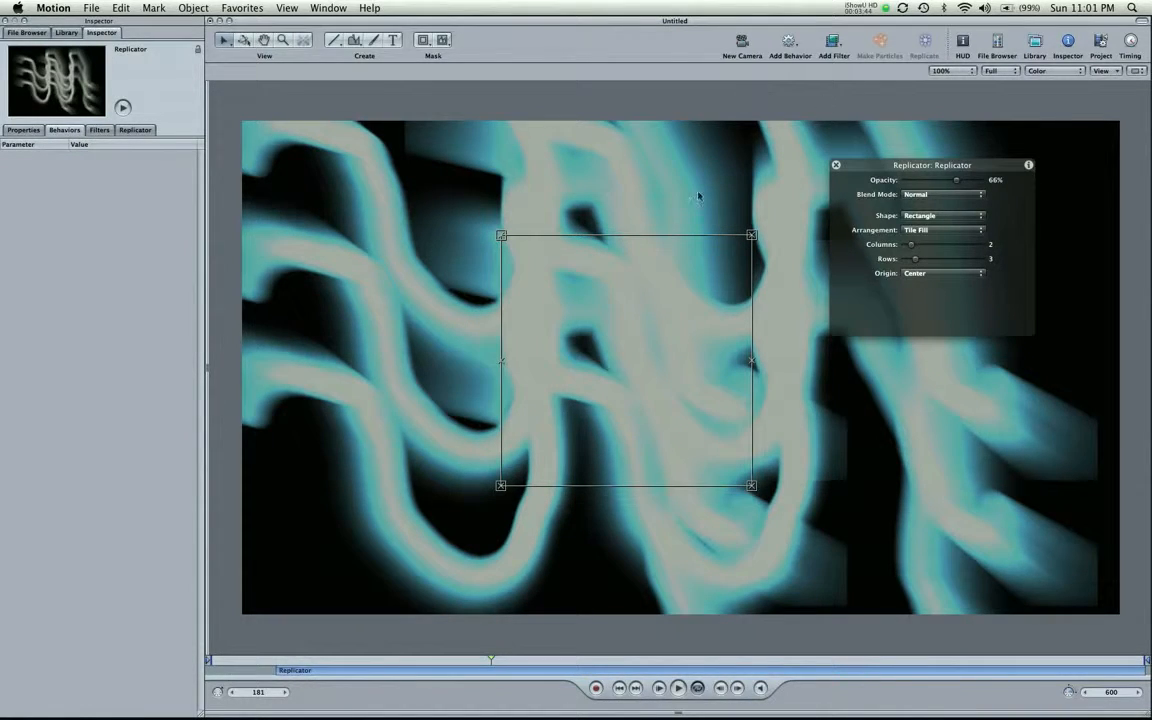
{"action": "left_click", "coordinate": [138, 131]}
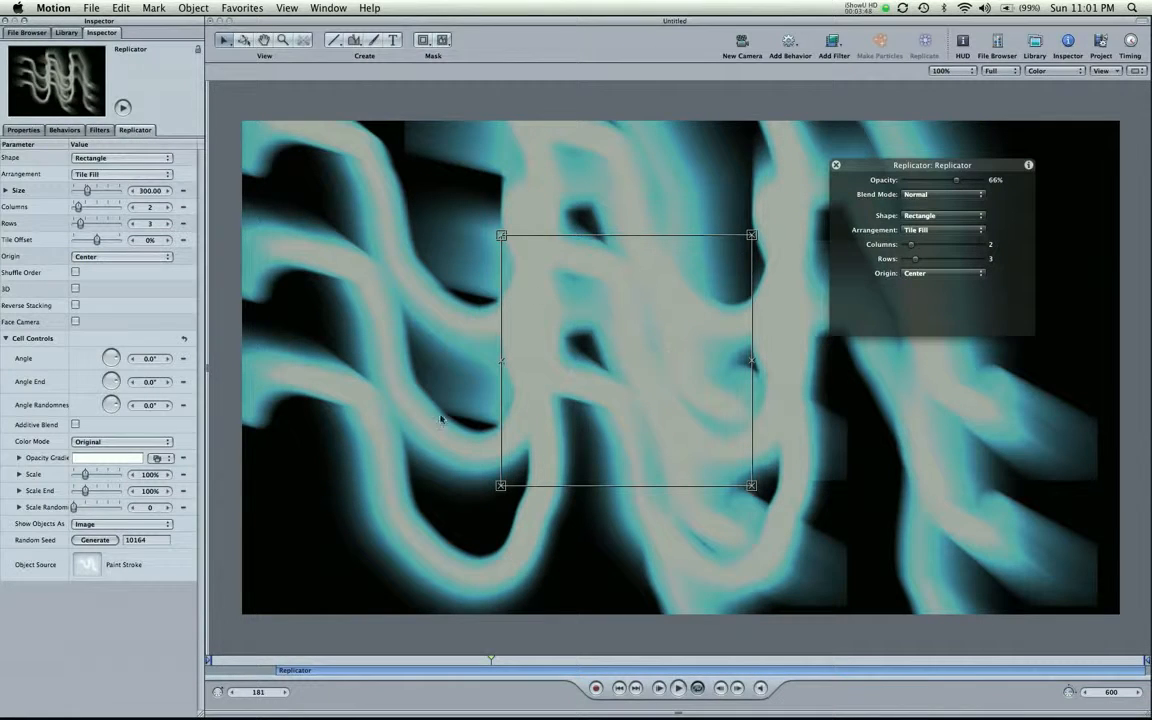
{"action": "mouse_move", "coordinate": [87, 190]}
{"action": "left_mouse_down"}
{"action": "mouse_move", "coordinate": [112, 191]}
{"action": "mouse_move", "coordinate": [72, 191]}
{"action": "mouse_move", "coordinate": [86, 197]}
{"action": "left_mouse_up"}
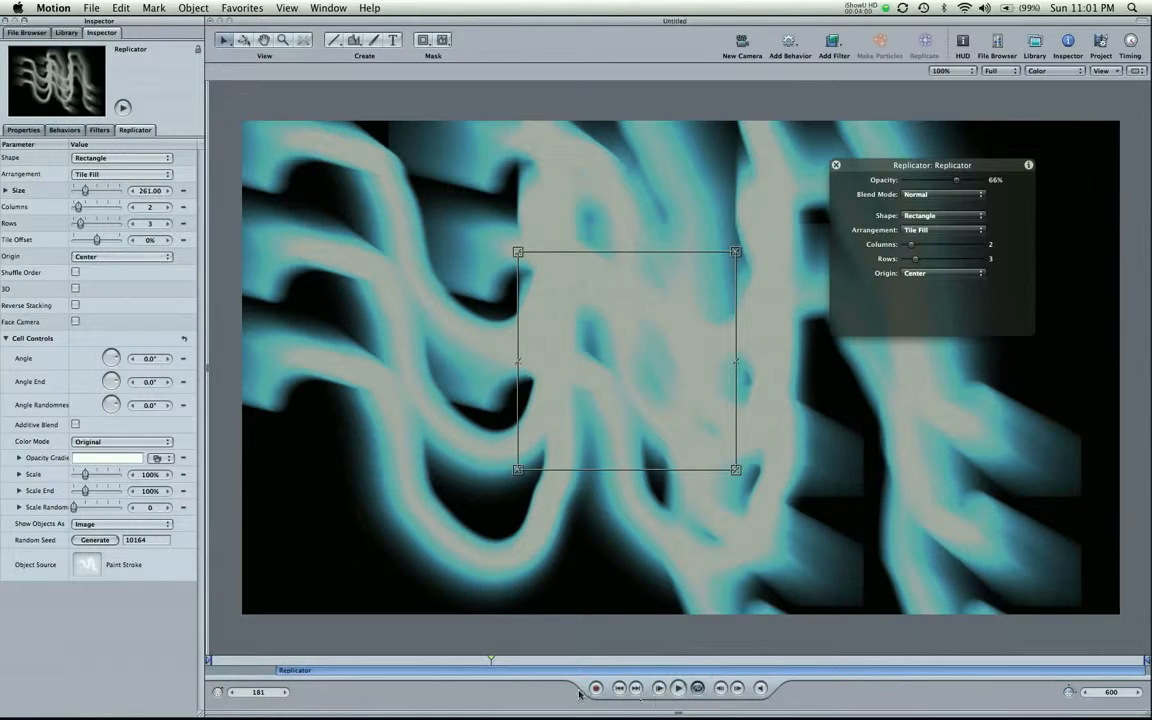
- Turn on keyframe recording with the playhead at frame 43, and enlarge the replicator's size at a much later frame
{"action": "left_click_drag", "start_coordinate": [493, 659], "coordinate": [278, 662]}
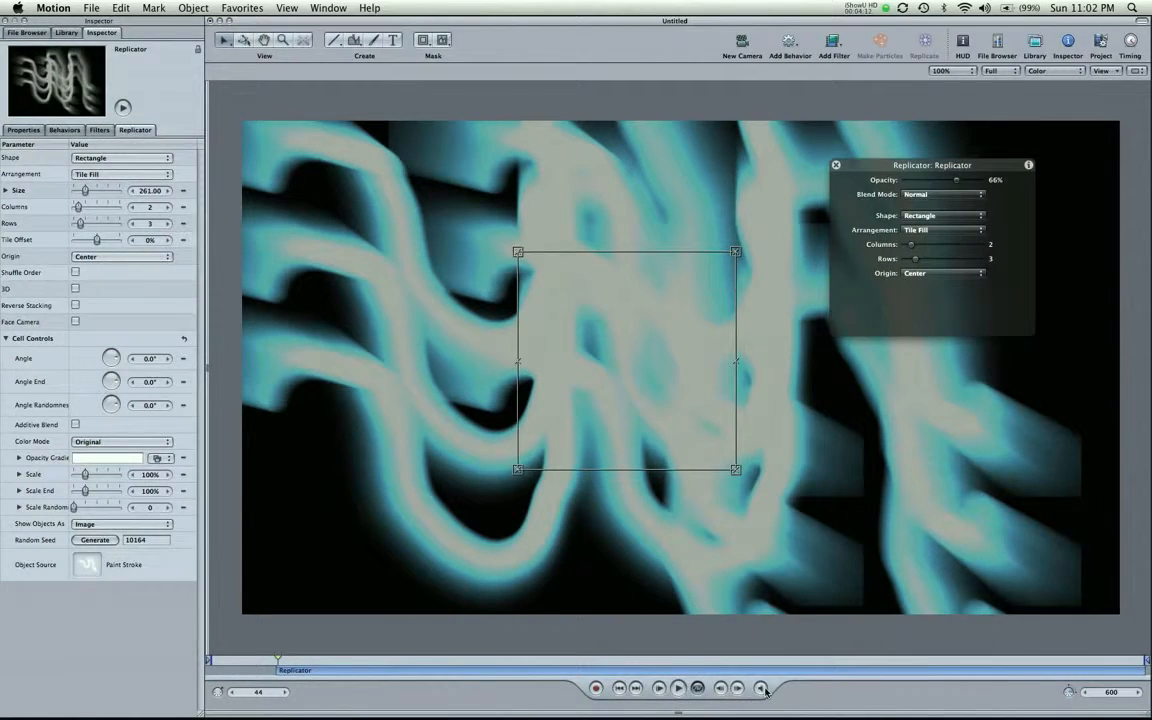
{"action": "left_click_drag", "start_coordinate": [281, 662], "coordinate": [278, 661]}
{"action": "left_click", "coordinate": [595, 689]}
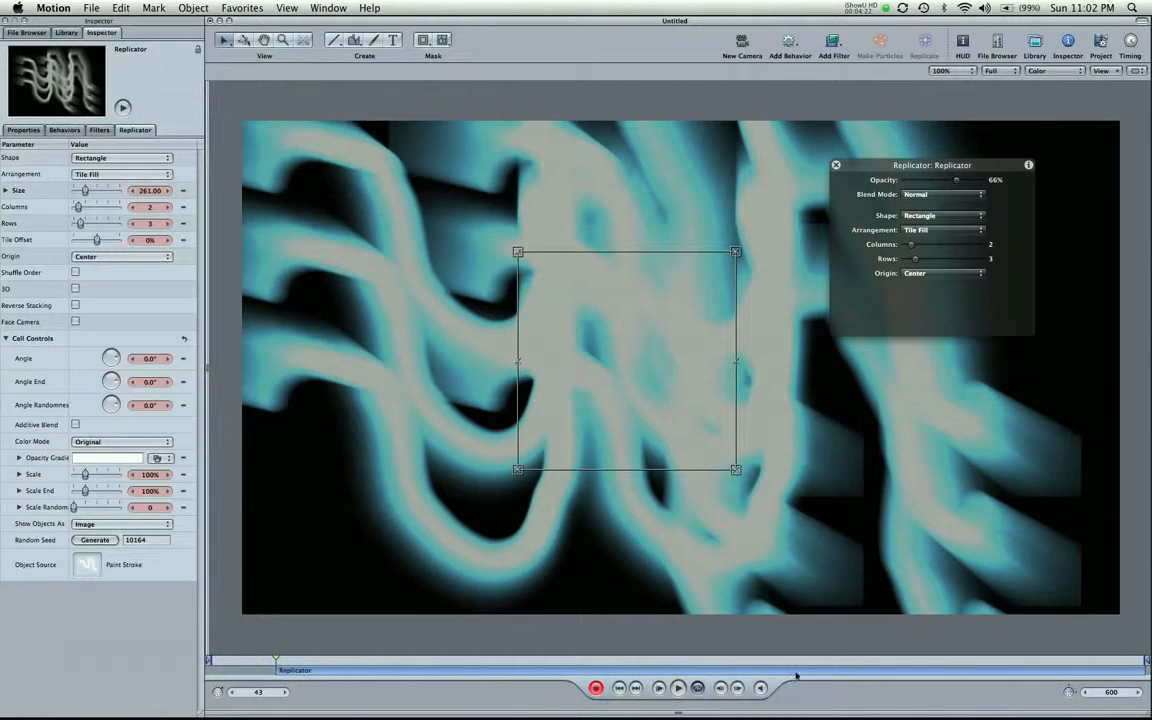
{"action": "left_click_drag", "start_coordinate": [796, 661], "coordinate": [825, 661]}
{"action": "left_click_drag", "start_coordinate": [86, 194], "coordinate": [119, 201]}
- Play the replicator's size animation from near the start, and scrub the playhead back to frame 49
{"action": "left_click_drag", "start_coordinate": [423, 660], "coordinate": [269, 662]}
{"action": "key", "text": "space"}
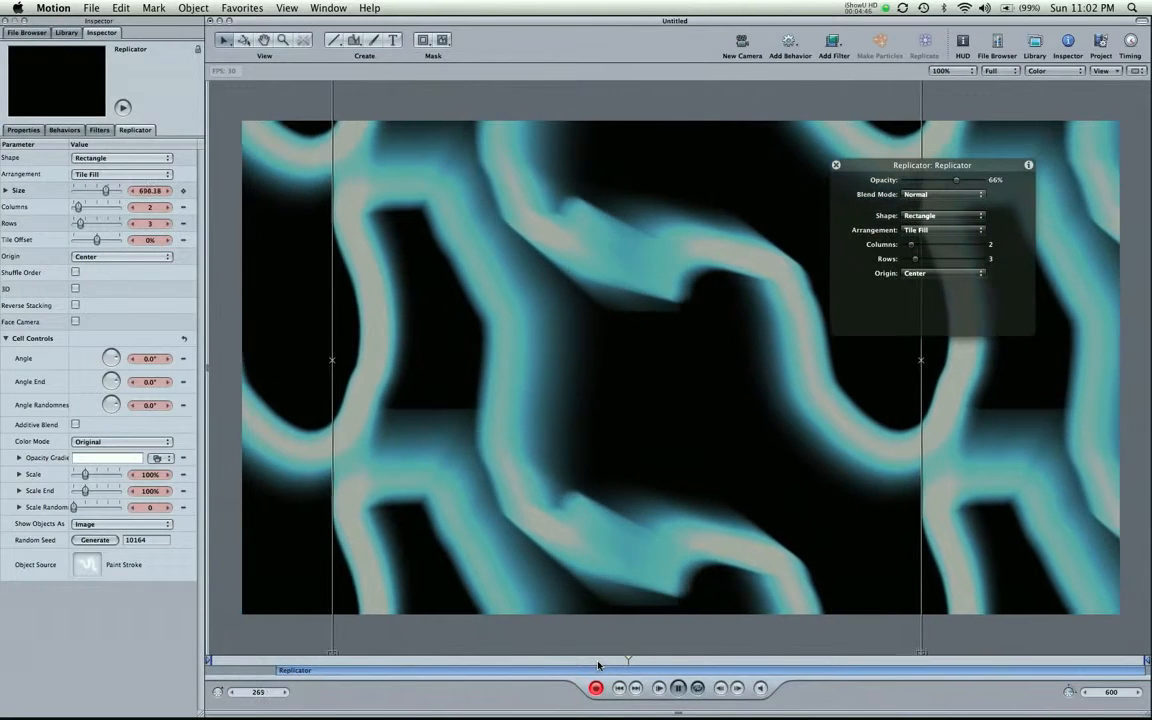
{"action": "left_click", "coordinate": [803, 662]}
{"action": "left_click_drag", "start_coordinate": [803, 662], "coordinate": [287, 642]}
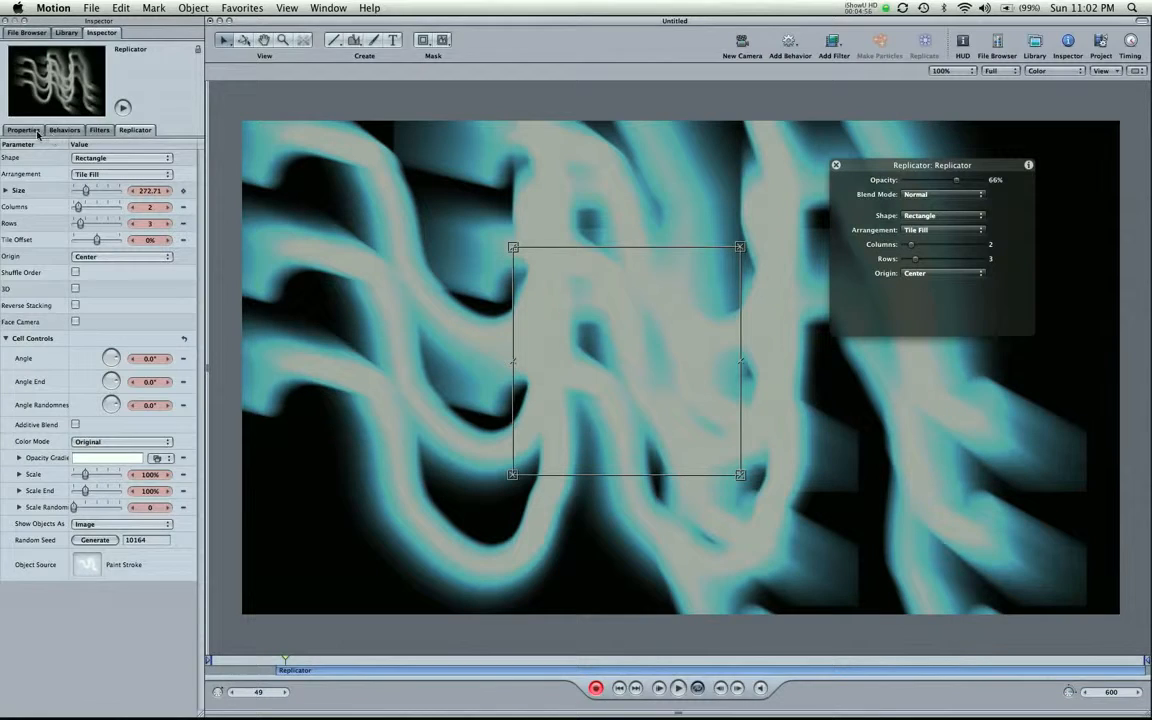
- Show the replicator's properties, open the file browser and delete the replicator from the canvas
{"action": "left_click", "coordinate": [38, 131]}
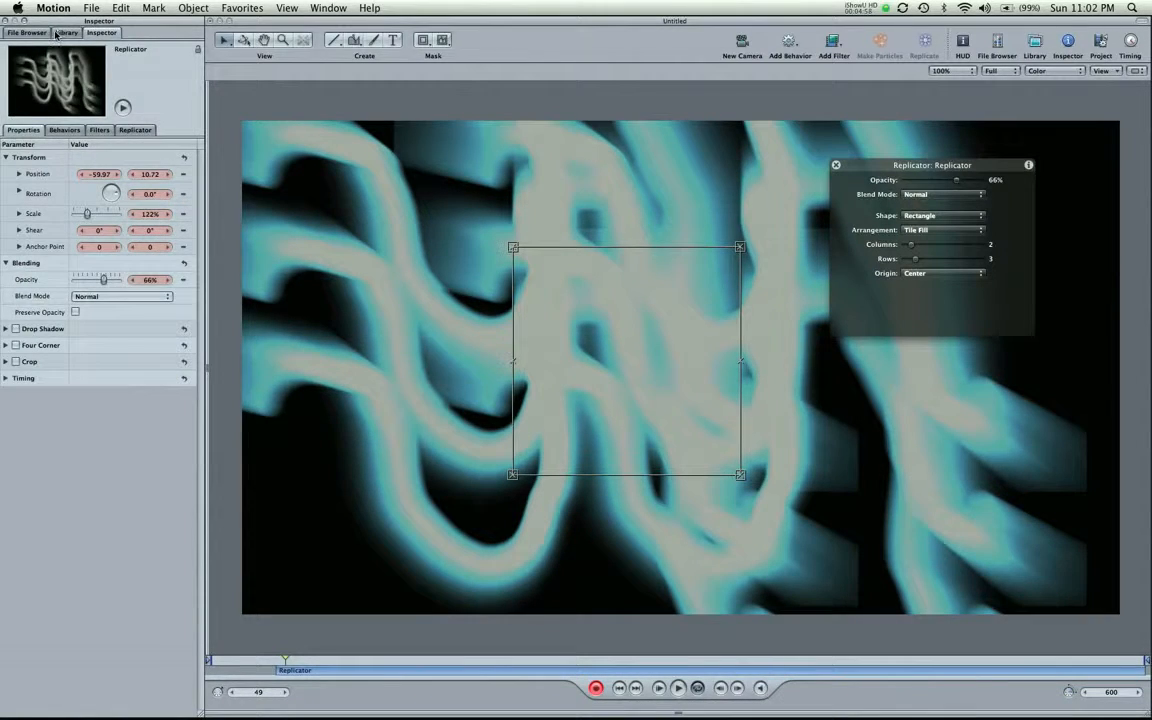
{"action": "left_click", "coordinate": [26, 32]}
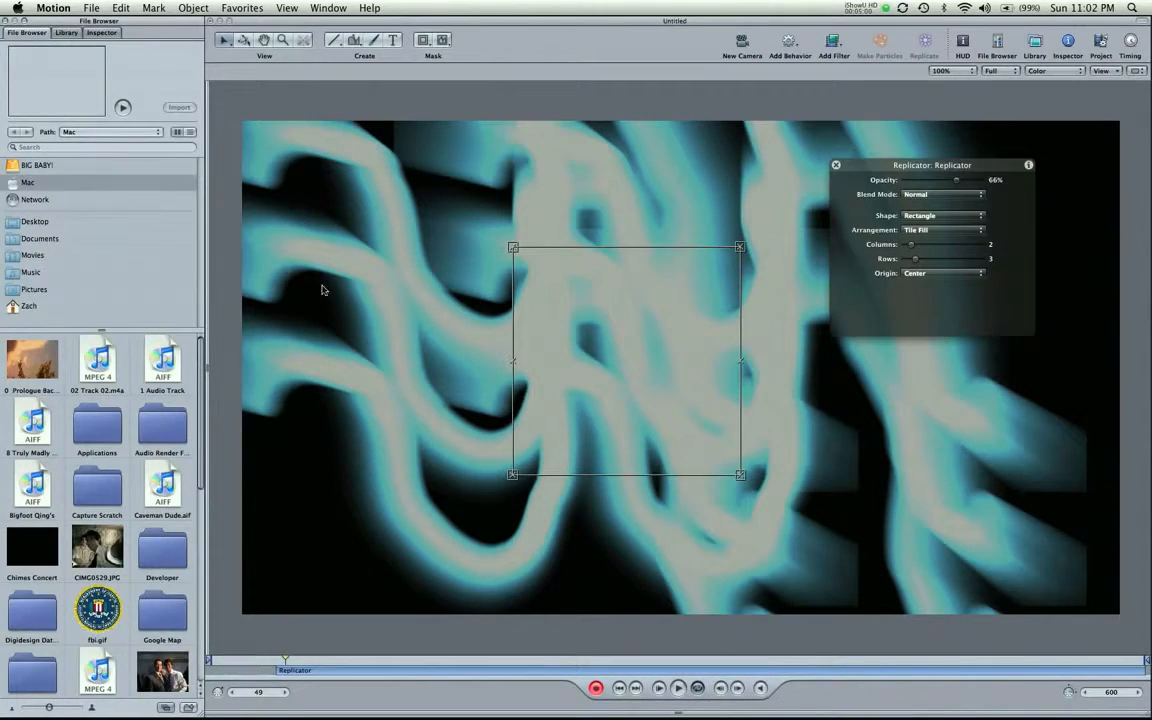
{"action": "key", "text": "Delete"}
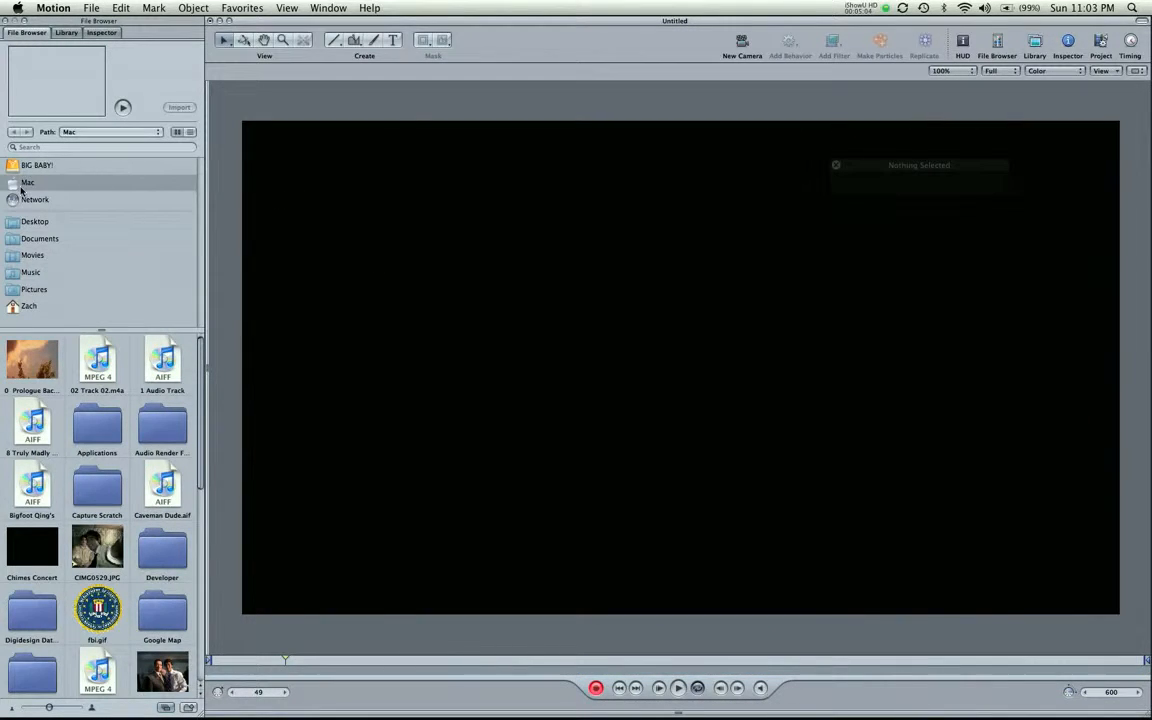
- Browse the BIG BABY! drive, the Mac drive, the Desktop and the contents of the Documents folder in the file browser
{"action": "left_click", "coordinate": [48, 165]}
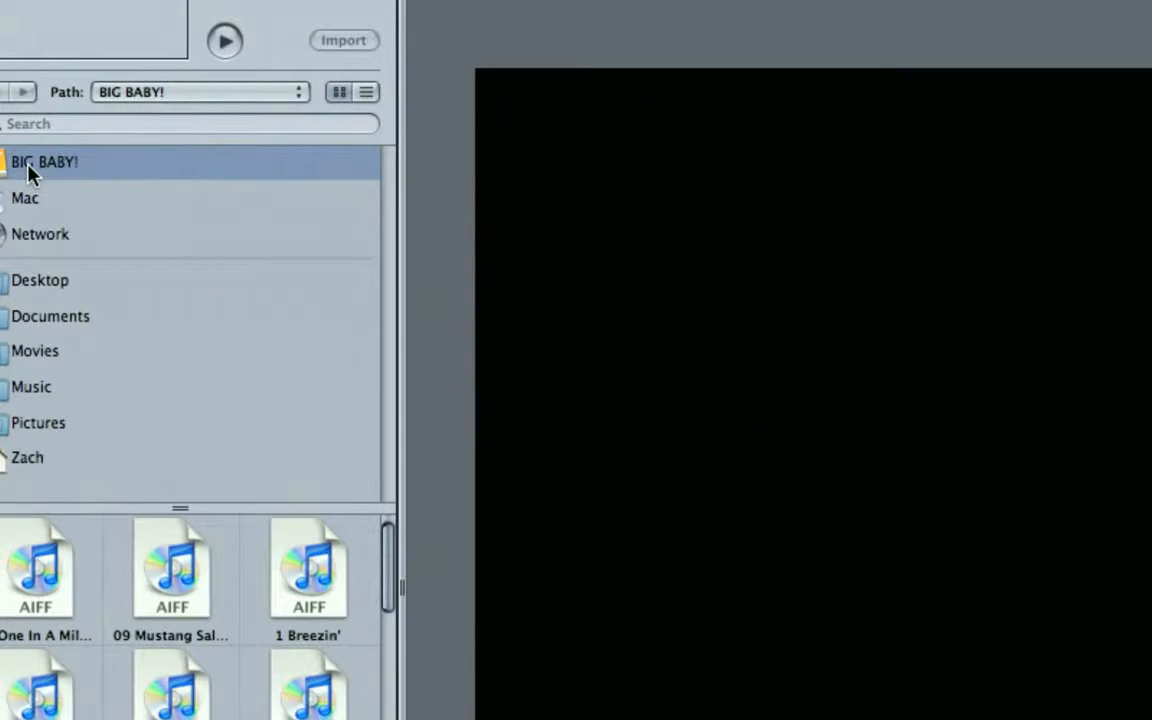
{"action": "left_click", "coordinate": [52, 212]}
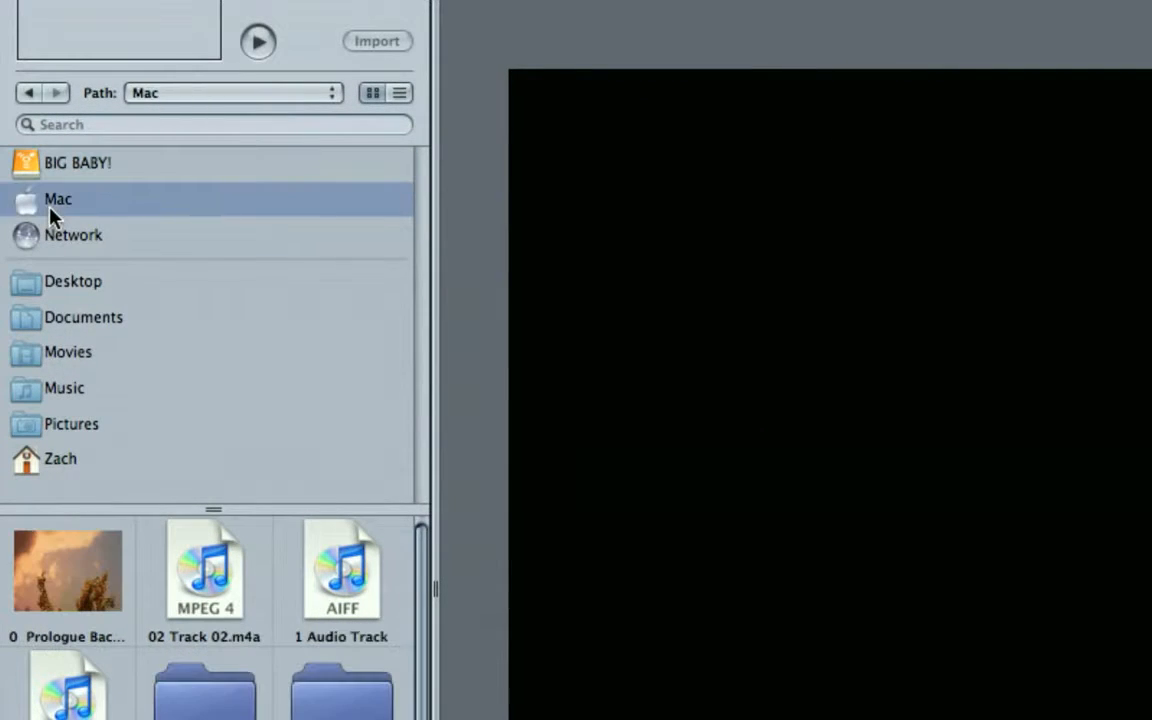
{"action": "left_click", "coordinate": [83, 284]}
{"action": "left_click", "coordinate": [83, 328]}
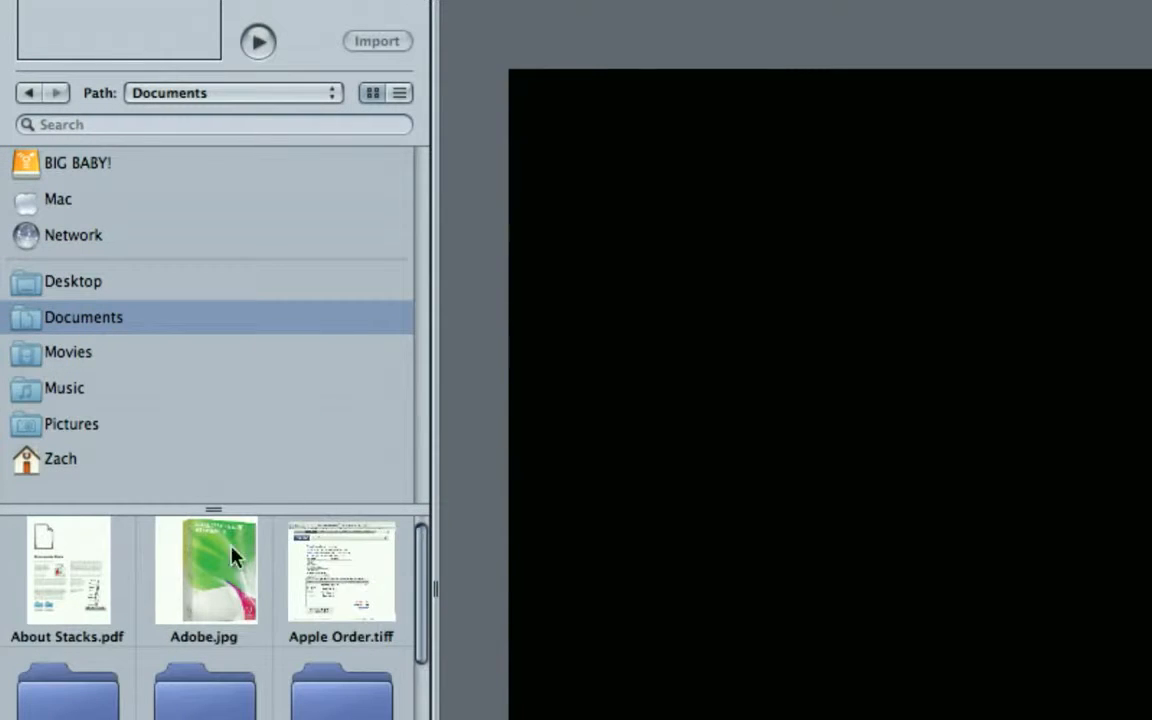
{"action": "scroll", "coordinate": [200, 578], "scroll_direction": "down", "scroll_amount": 10}
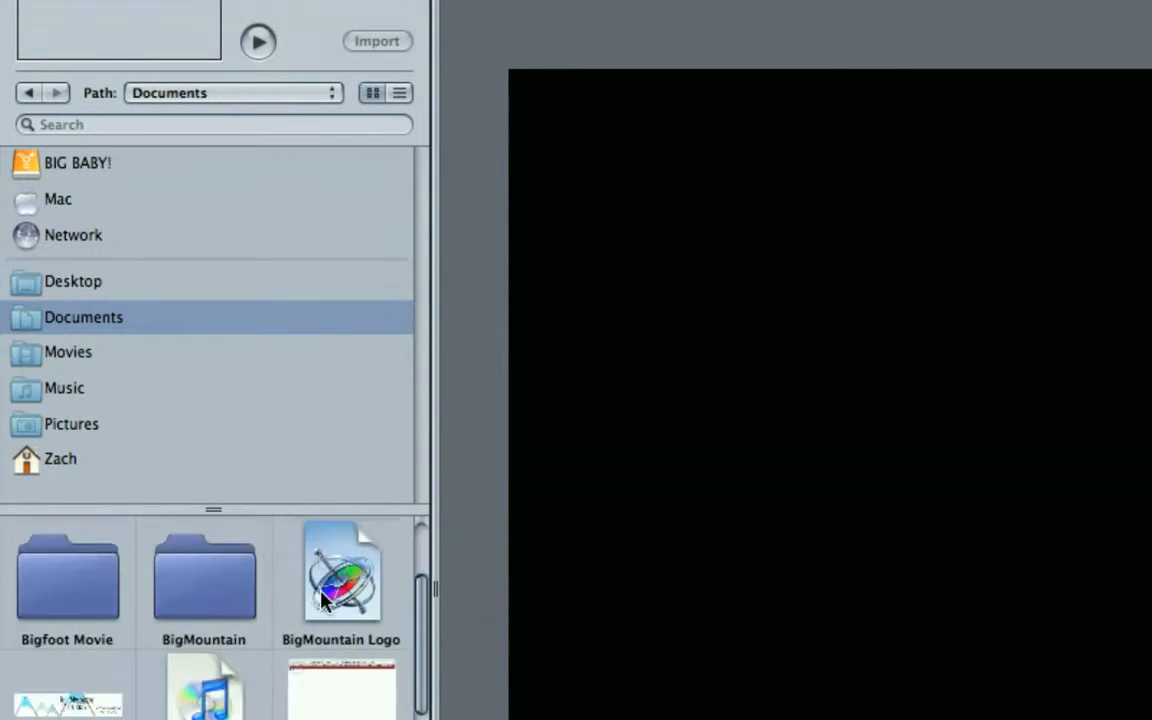
{"action": "scroll", "coordinate": [322, 600], "scroll_direction": "up", "scroll_amount": 5}
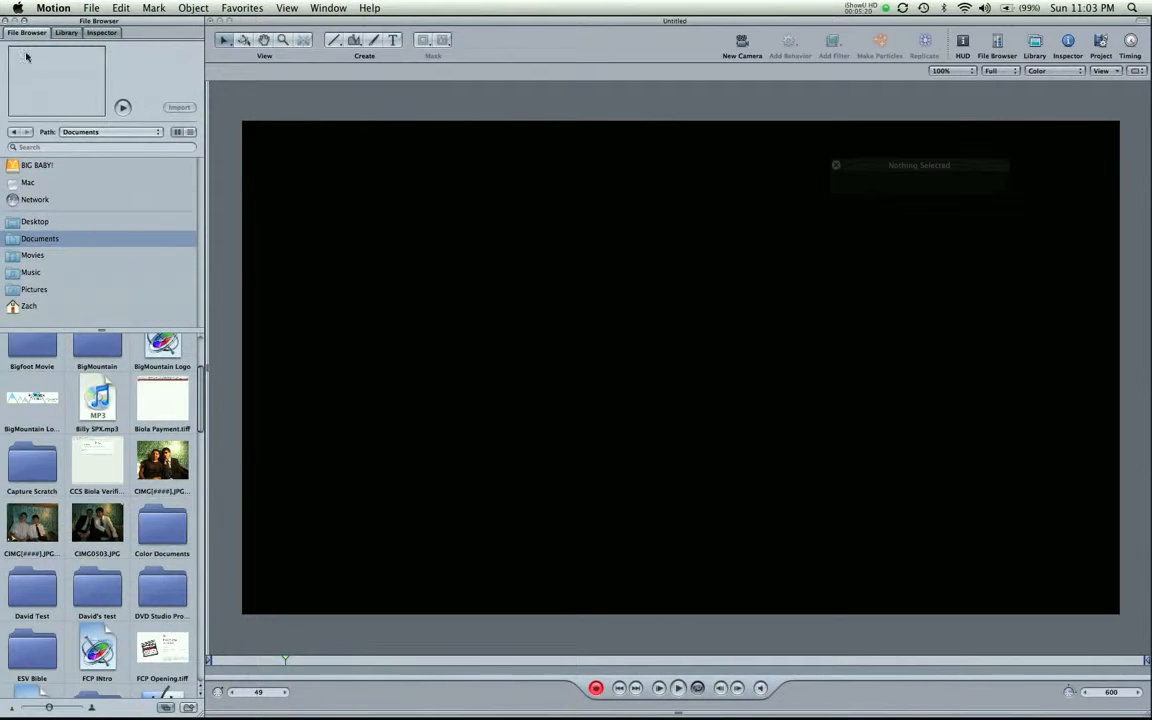
- Open the library and preview the Dolly behavior from the Camera behaviors
{"action": "left_click", "coordinate": [66, 32]}
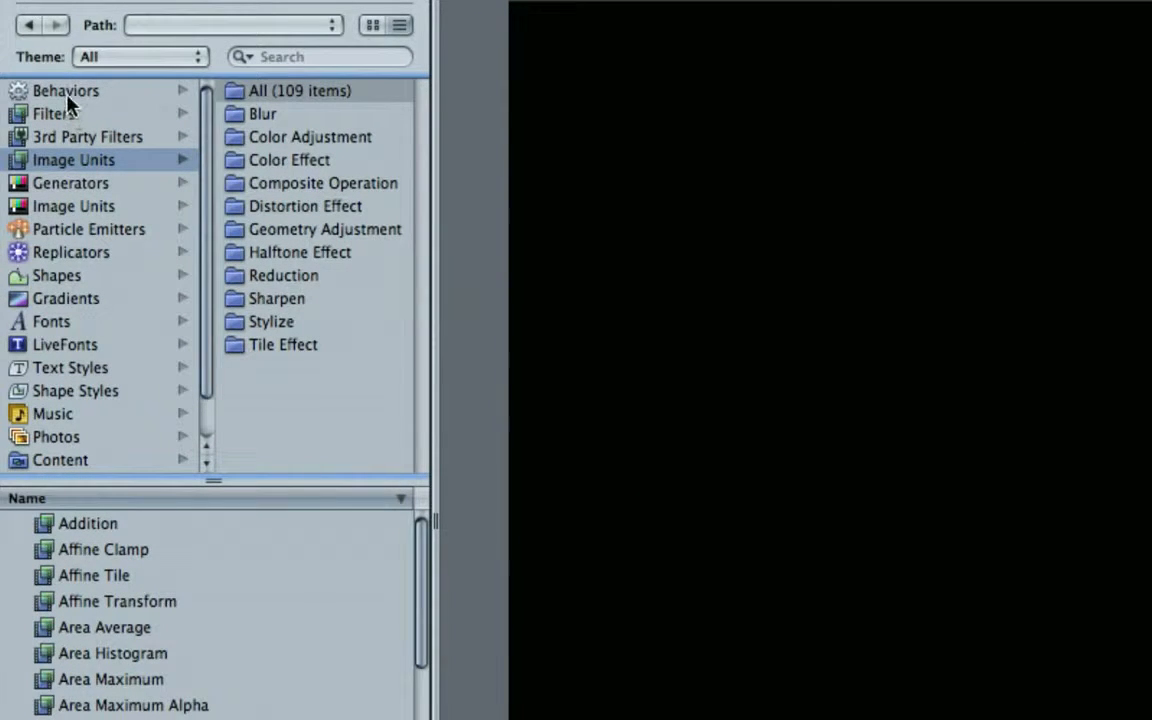
{"action": "left_click", "coordinate": [67, 95]}
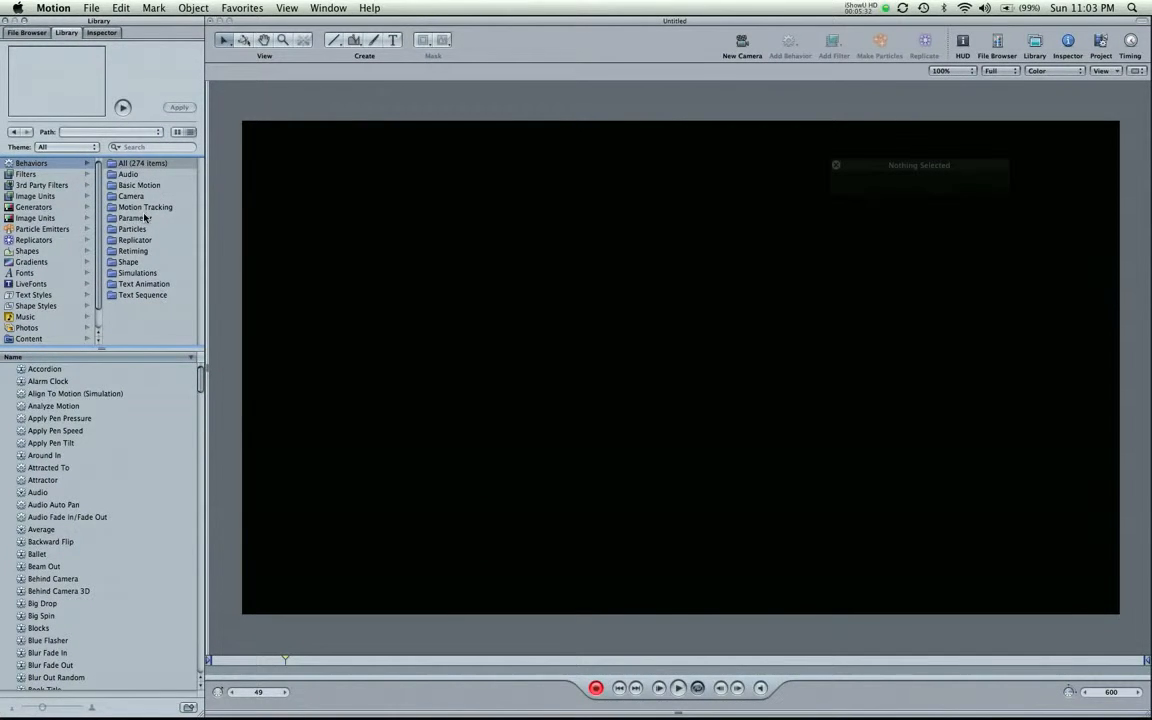
{"action": "left_click", "coordinate": [138, 196]}
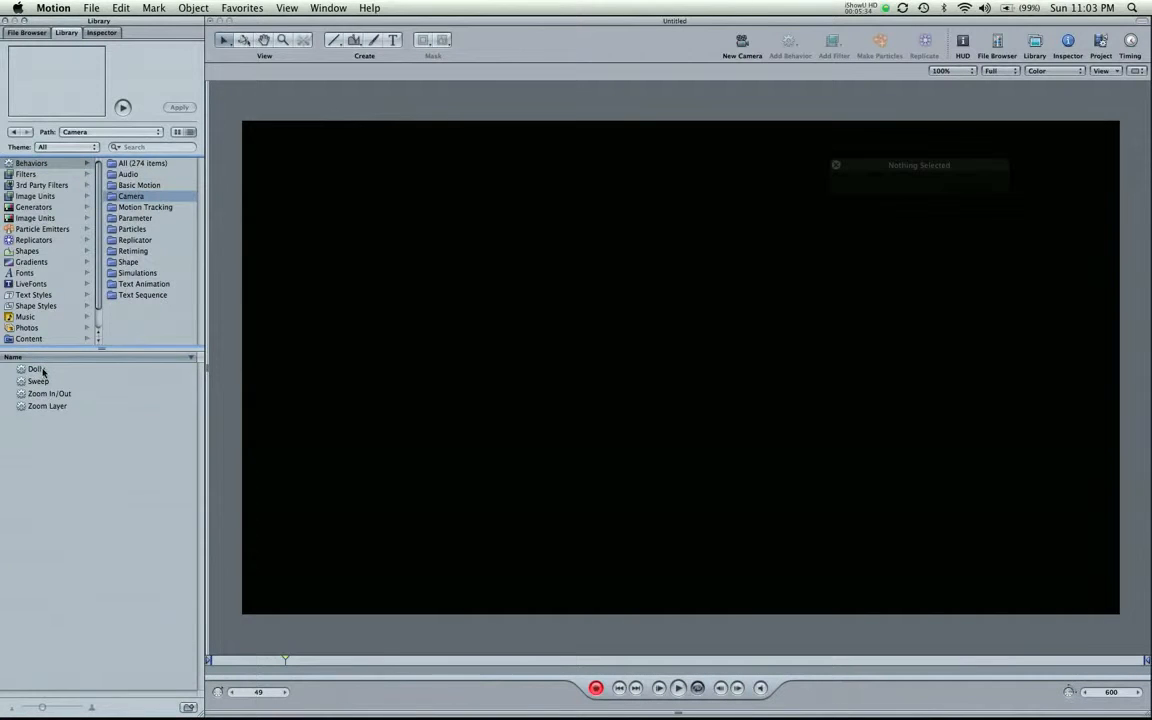
{"action": "left_click", "coordinate": [38, 369]}
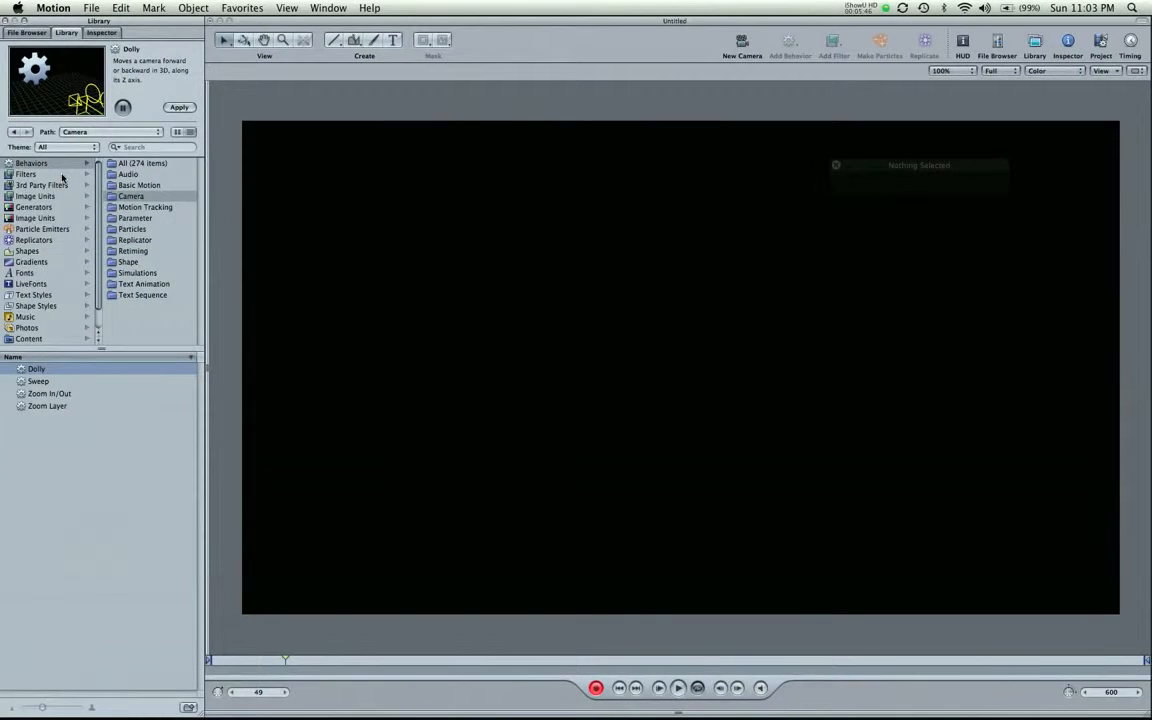
- Look through the library's Generators, Image Units, Particle Emitters and Replicators categories
{"action": "left_click", "coordinate": [45, 207]}
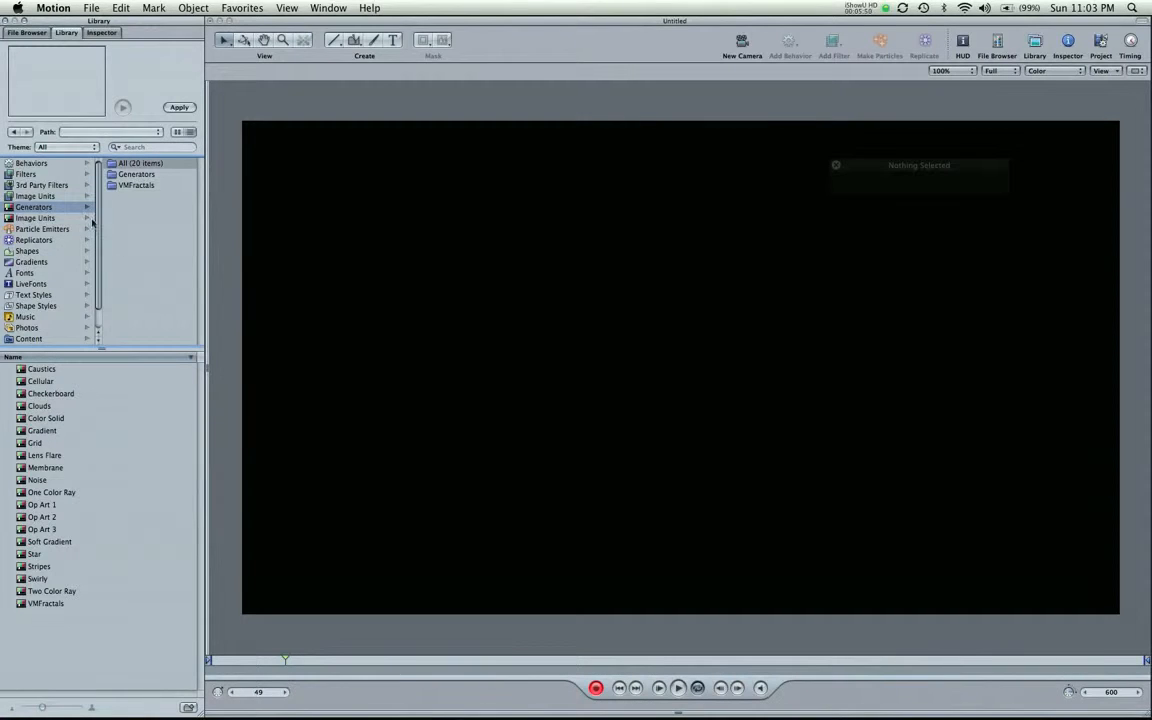
{"action": "scroll", "coordinate": [57, 260], "scroll_direction": "down", "scroll_amount": 2}
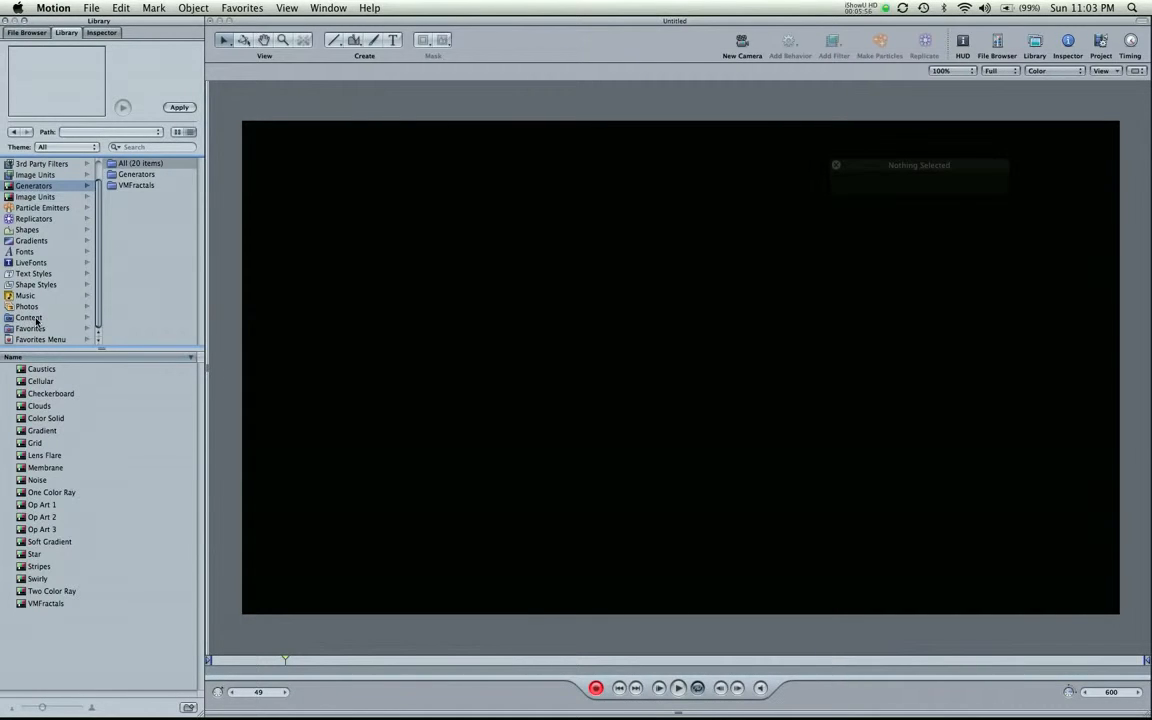
{"action": "left_click", "coordinate": [35, 197]}
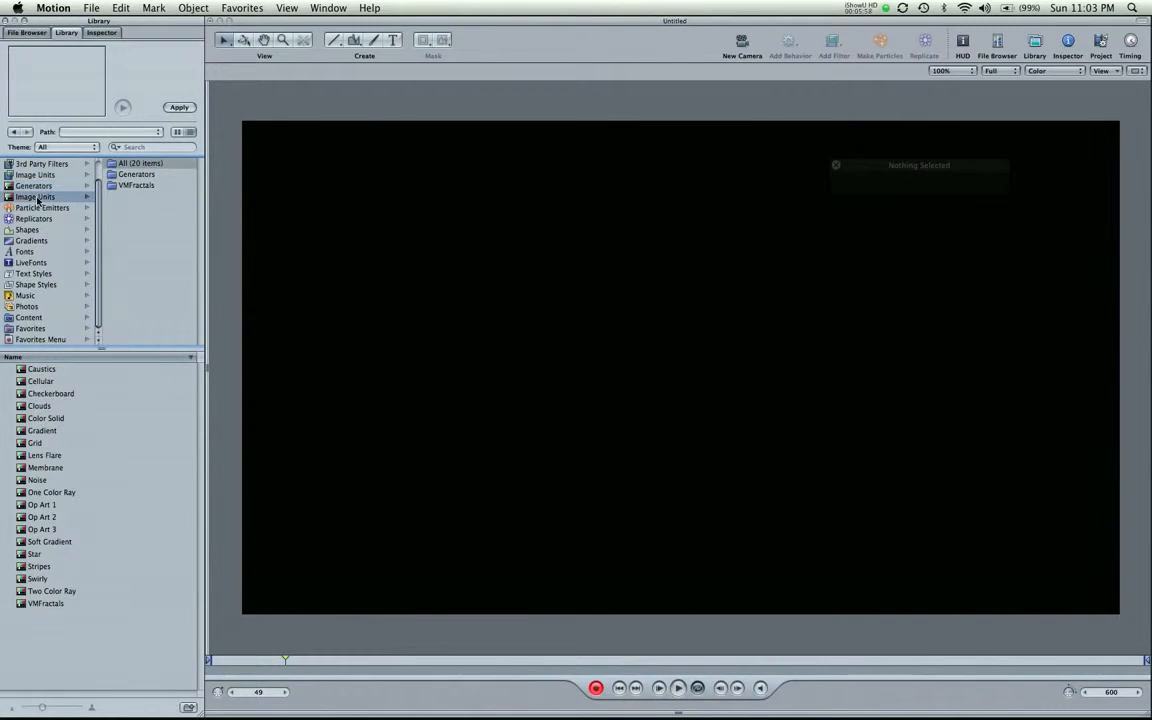
{"action": "left_click", "coordinate": [38, 208]}
{"action": "left_click", "coordinate": [38, 219]}
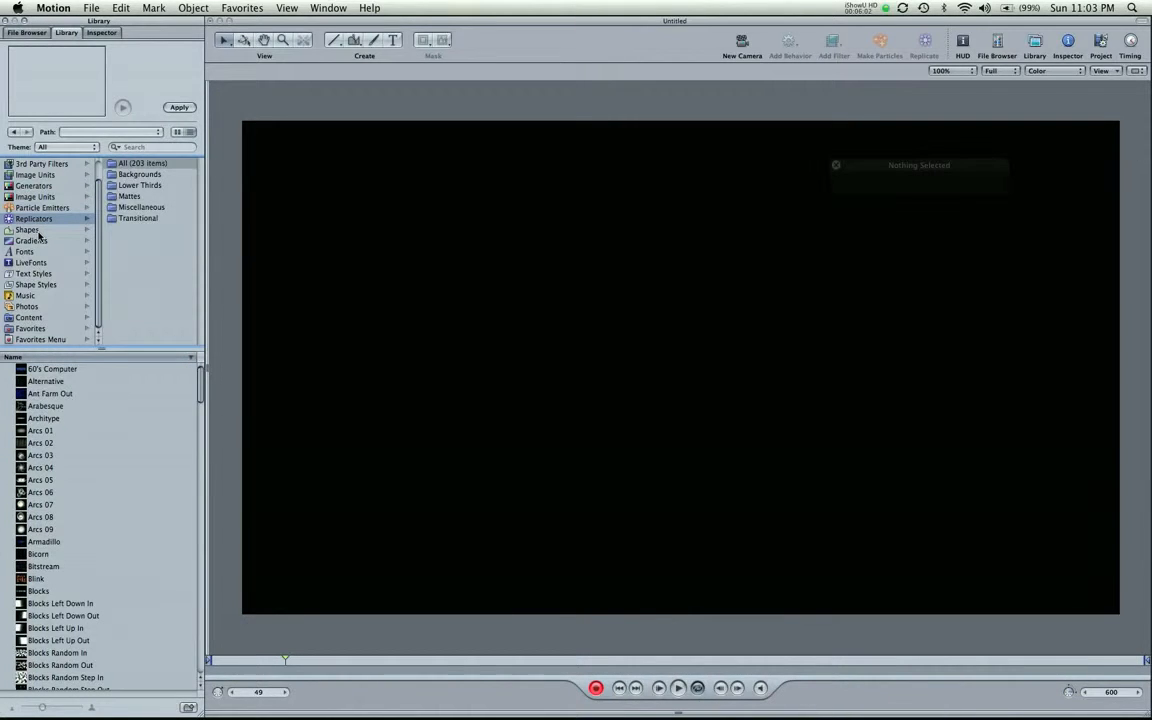
- Add the Neon Rectangle from the library's shapes to the middle of the canvas, and delete it again
{"action": "left_click", "coordinate": [30, 230]}
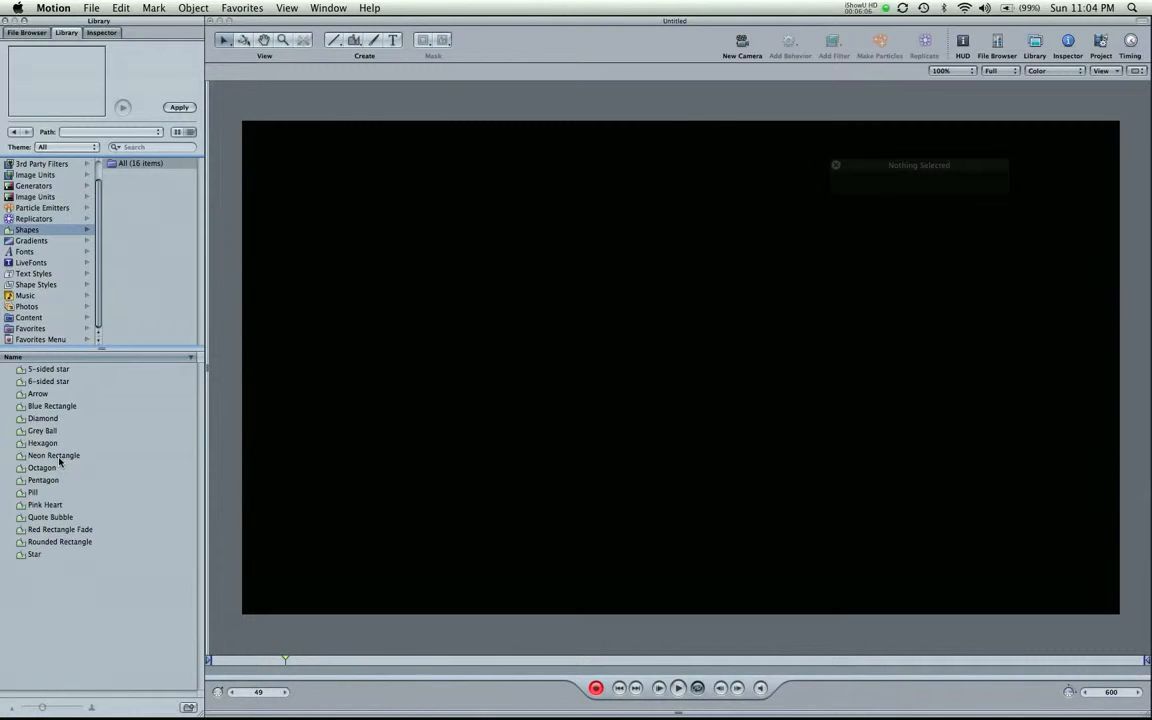
{"action": "left_click", "coordinate": [60, 458]}
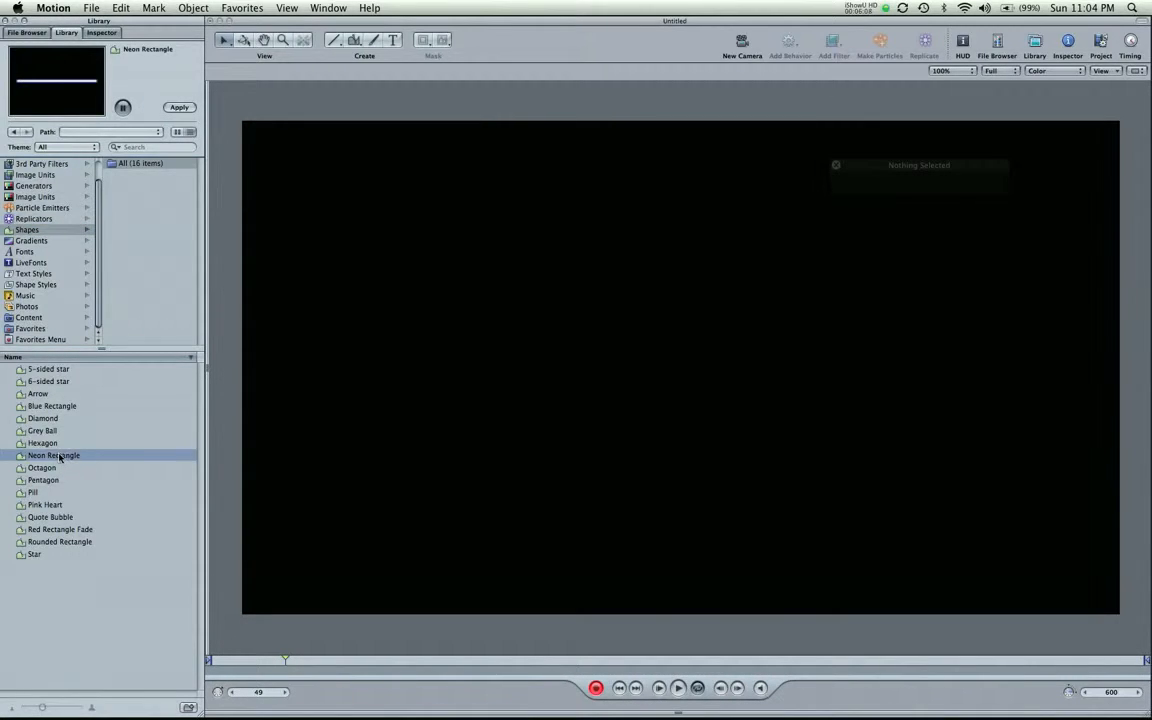
{"action": "left_click_drag", "start_coordinate": [60, 458], "coordinate": [622, 330]}
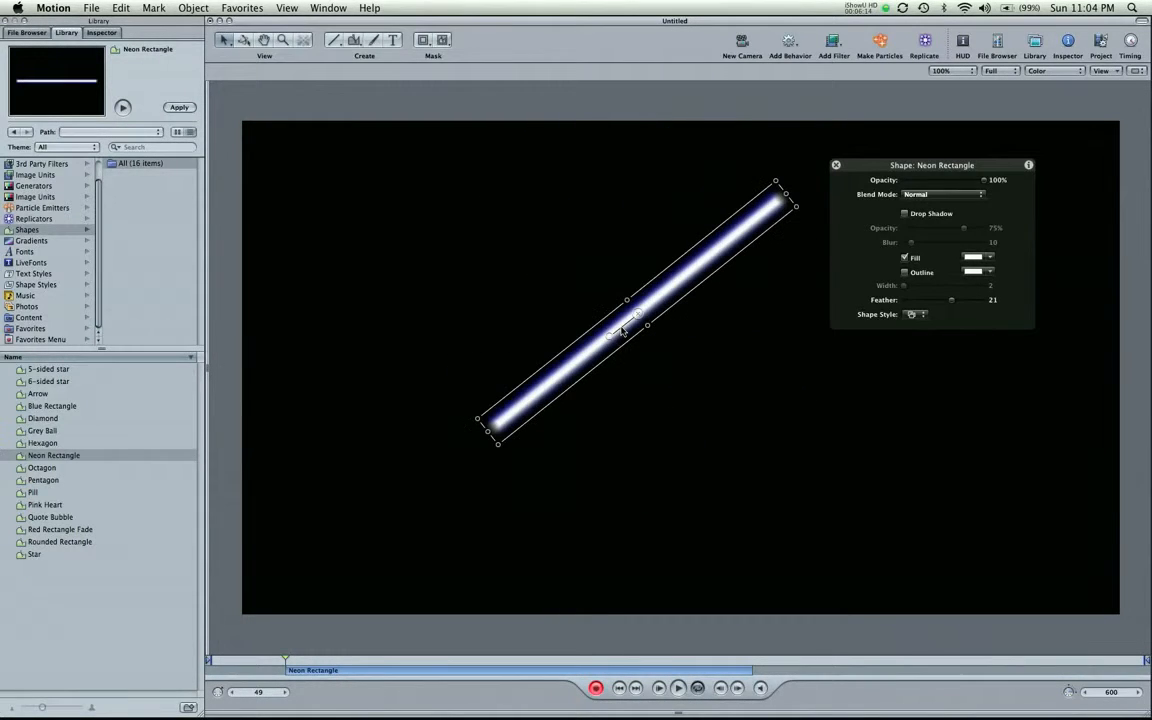
{"action": "key", "text": "Delete"}
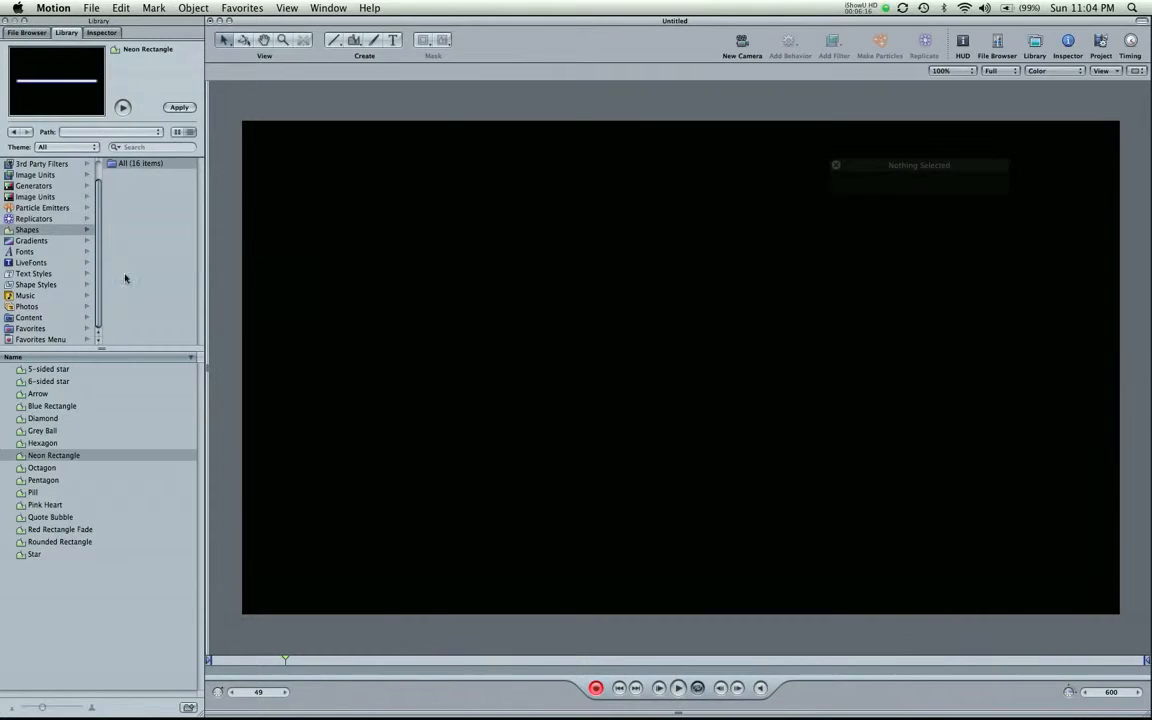
- Preview the Beach Front, Dusk and Film Noir gradients from the library
{"action": "left_click", "coordinate": [38, 241]}
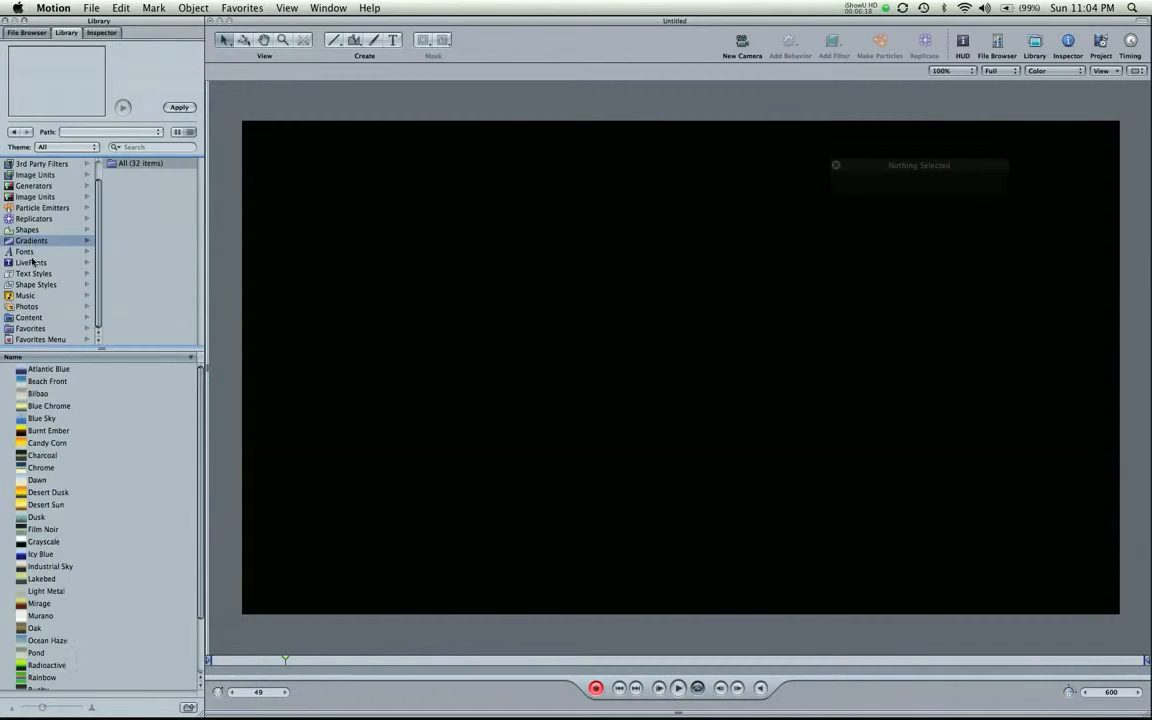
{"action": "left_click", "coordinate": [50, 381]}
{"action": "scroll", "coordinate": [60, 440], "scroll_direction": "down", "scroll_amount": 2}
{"action": "left_click", "coordinate": [50, 450]}
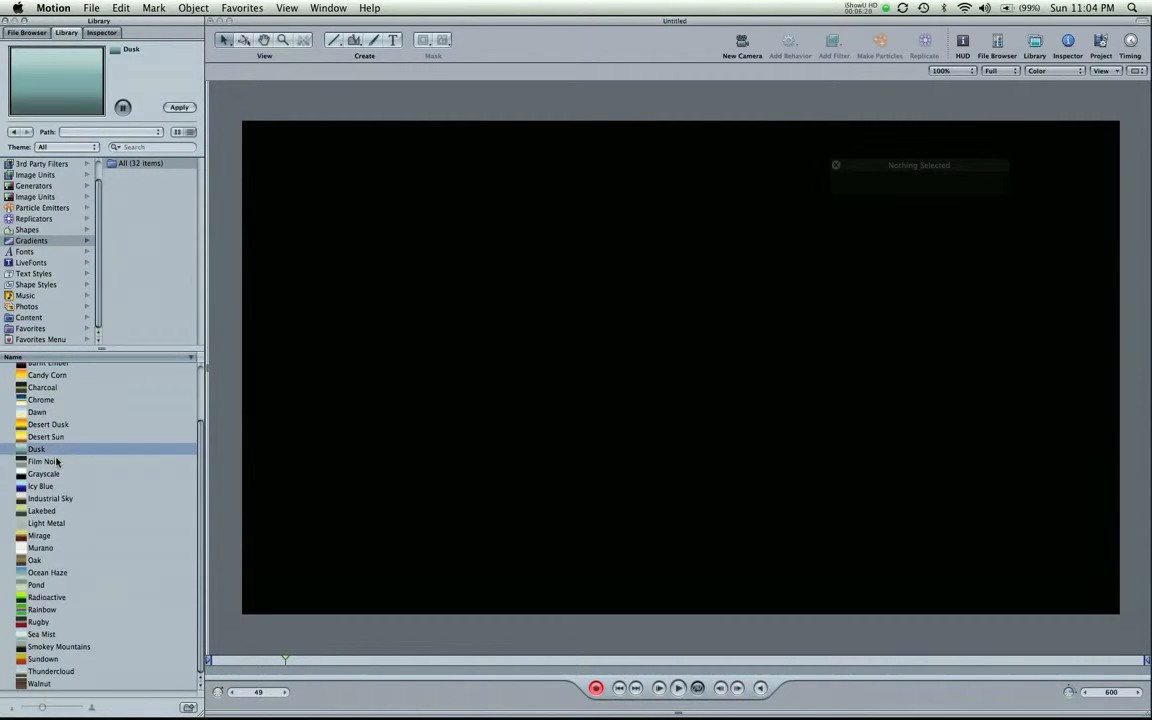
{"action": "left_click", "coordinate": [56, 463]}
- Draw a large rectangle across the middle of the canvas and apply the library's Dusk gradient to it
{"action": "left_click", "coordinate": [40, 451]}
{"action": "mouse_move", "coordinate": [334, 40]}
{"action": "left_mouse_down"}
{"action": "mouse_move", "coordinate": [331, 76]}
{"action": "mouse_move", "coordinate": [334, 64]}
{"action": "left_mouse_up"}
{"action": "mouse_move", "coordinate": [354, 232]}
{"action": "left_mouse_down"}
{"action": "mouse_move", "coordinate": [776, 448]}
{"action": "mouse_move", "coordinate": [907, 496]}
{"action": "left_mouse_up"}
{"action": "left_click_drag", "start_coordinate": [30, 449], "coordinate": [642, 427]}
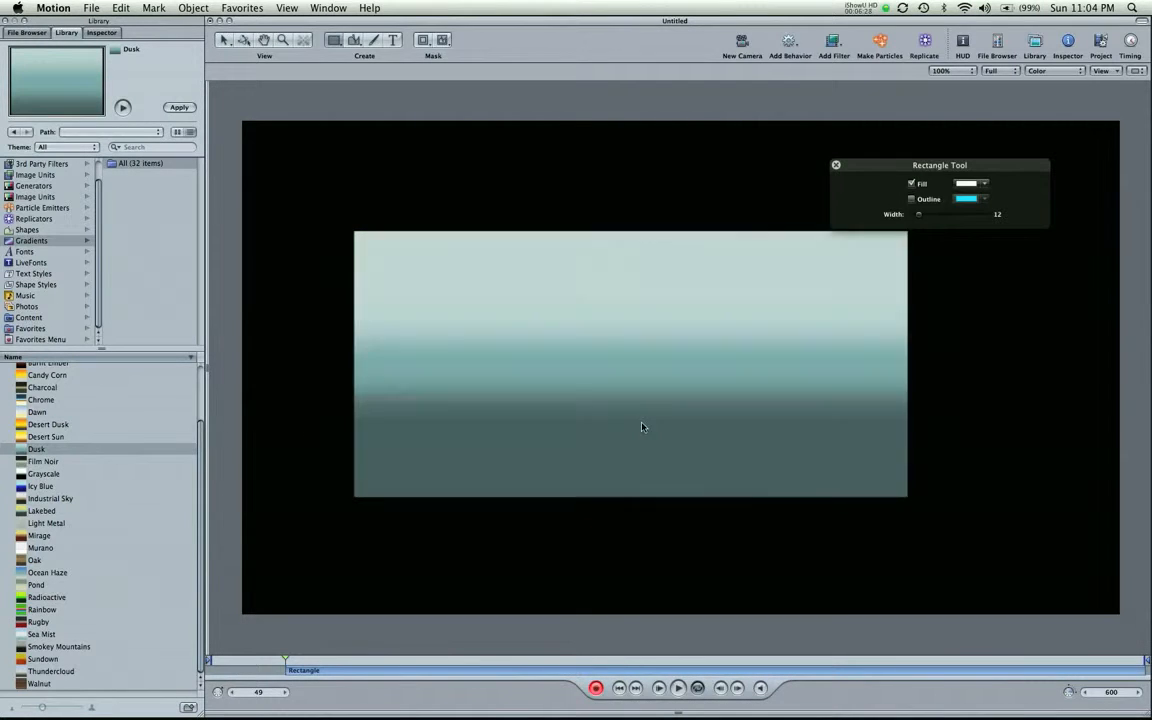
{"action": "key", "text": "s"}
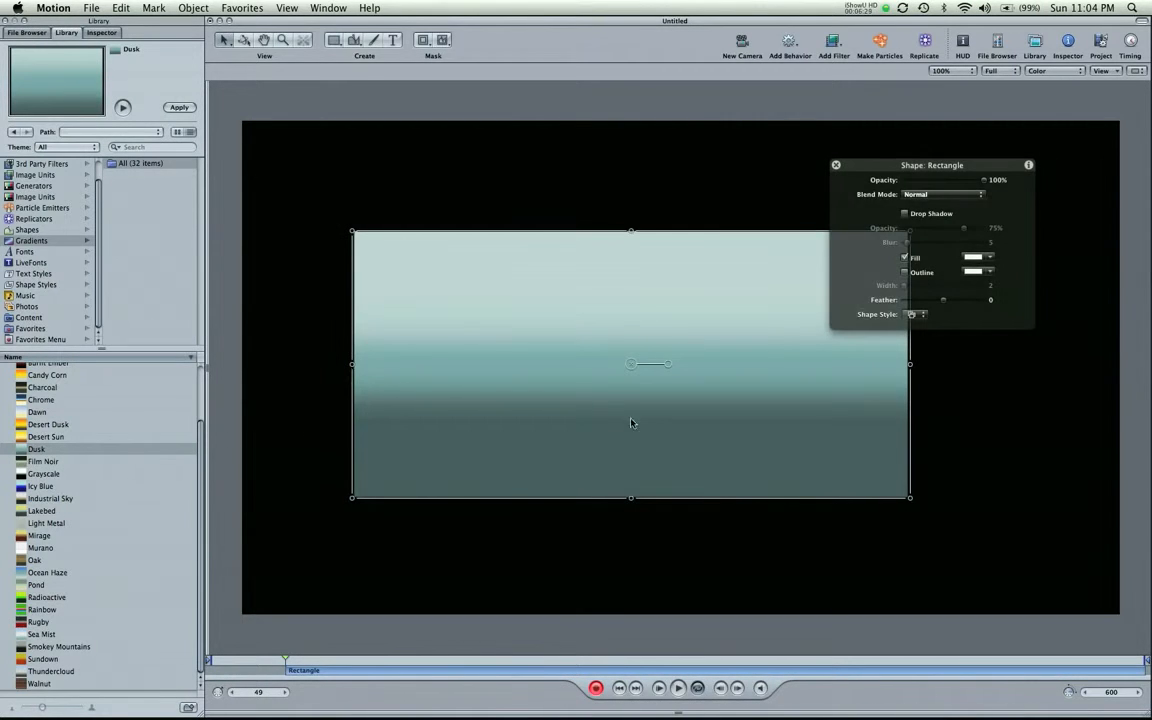
- Set the middle colour stop of the rectangle's gradient fill to red, with Red 0.80, Green 0.00 and Blue 0.03
{"action": "left_click", "coordinate": [101, 32]}
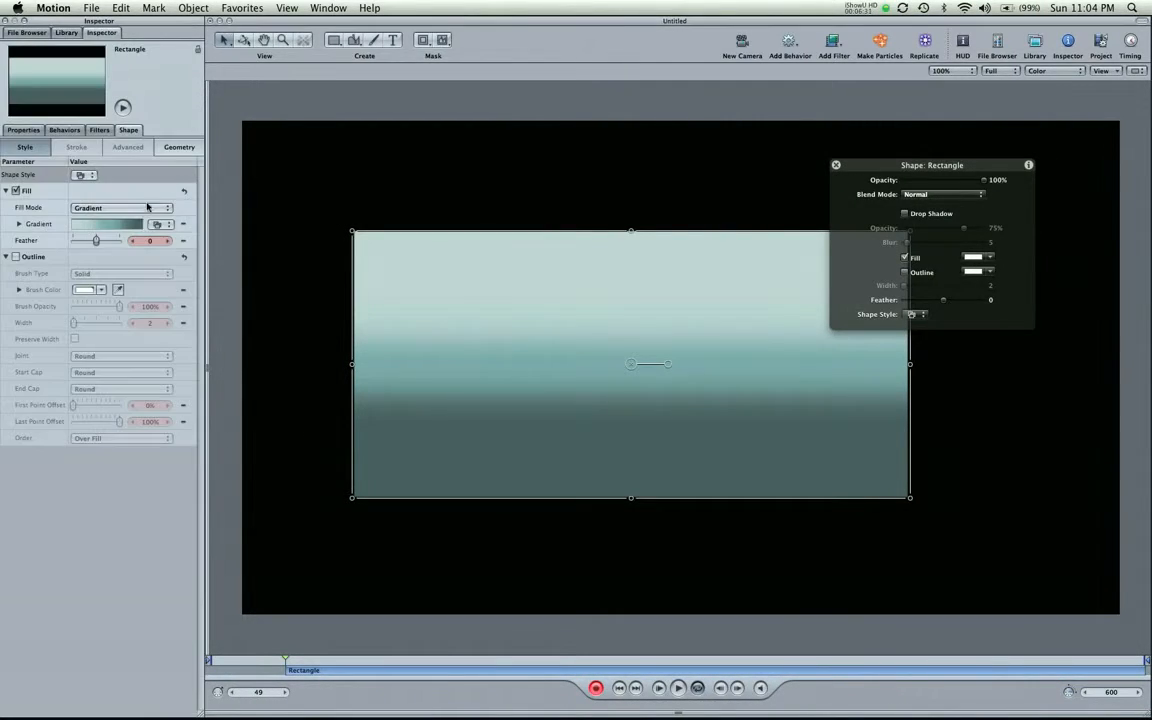
{"action": "left_click", "coordinate": [19, 224]}
{"action": "left_click", "coordinate": [93, 284]}
{"action": "left_click", "coordinate": [85, 298]}
{"action": "mouse_move", "coordinate": [301, 281]}
{"action": "left_mouse_down"}
{"action": "mouse_move", "coordinate": [306, 252]}
{"action": "mouse_move", "coordinate": [291, 266]}
{"action": "left_mouse_up"}
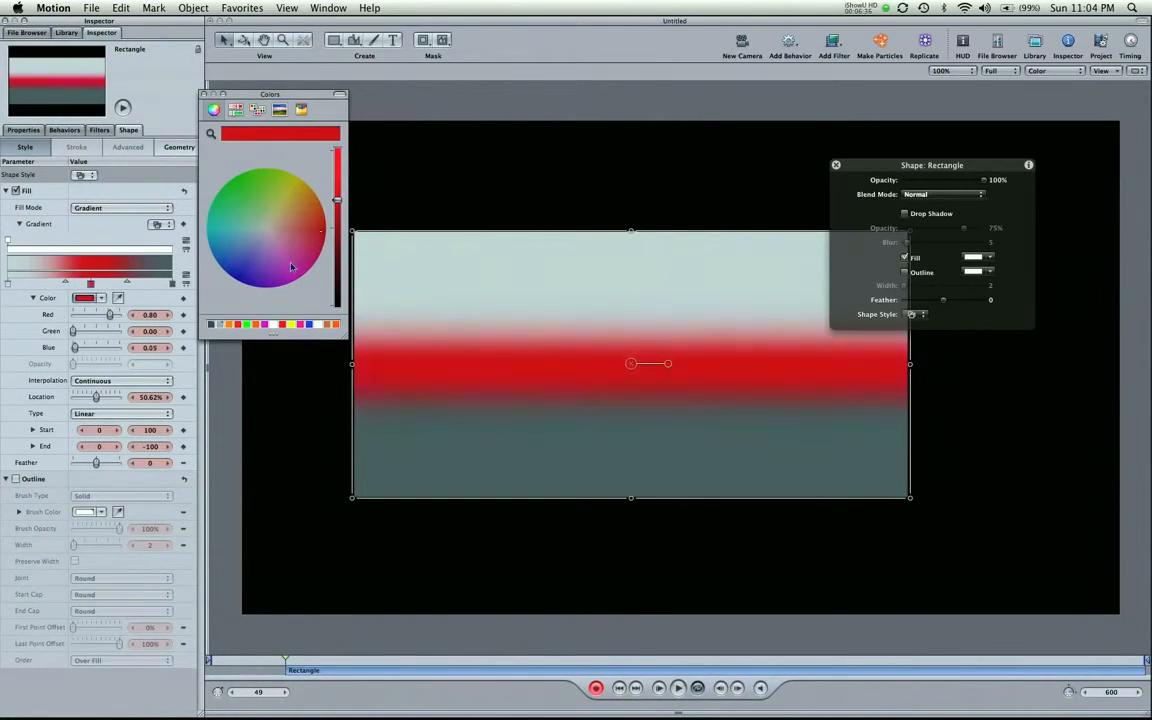
{"action": "left_click", "coordinate": [203, 94]}
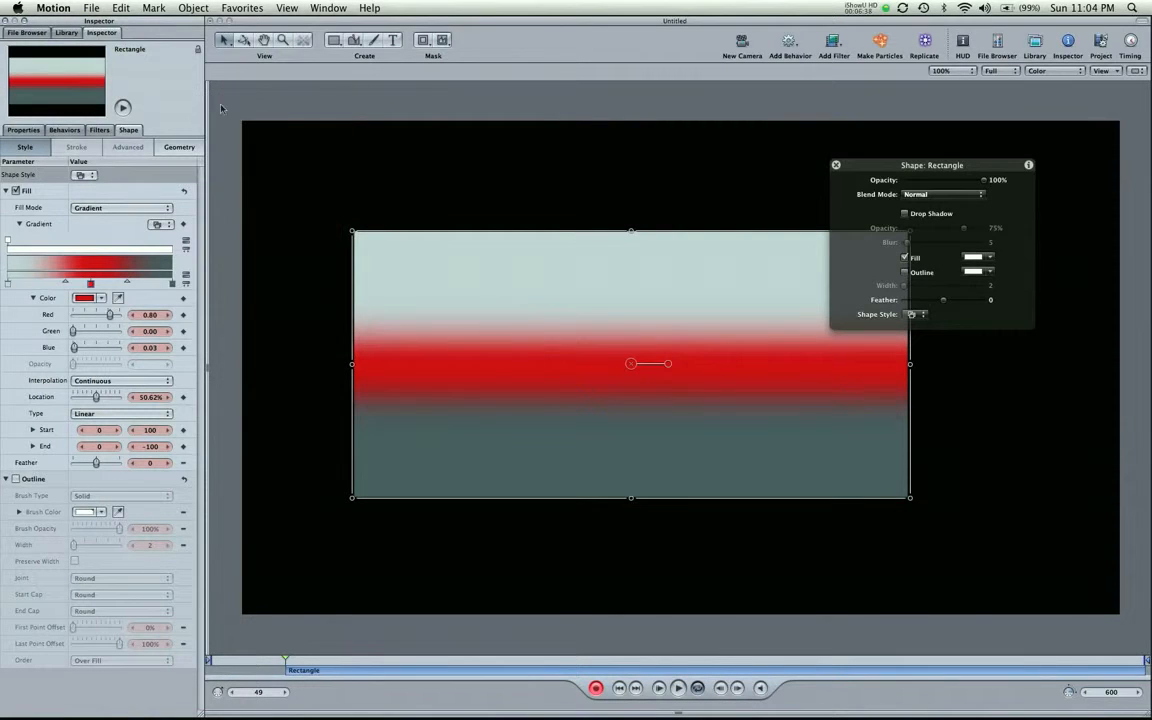
{"action": "left_click", "coordinate": [556, 331]}
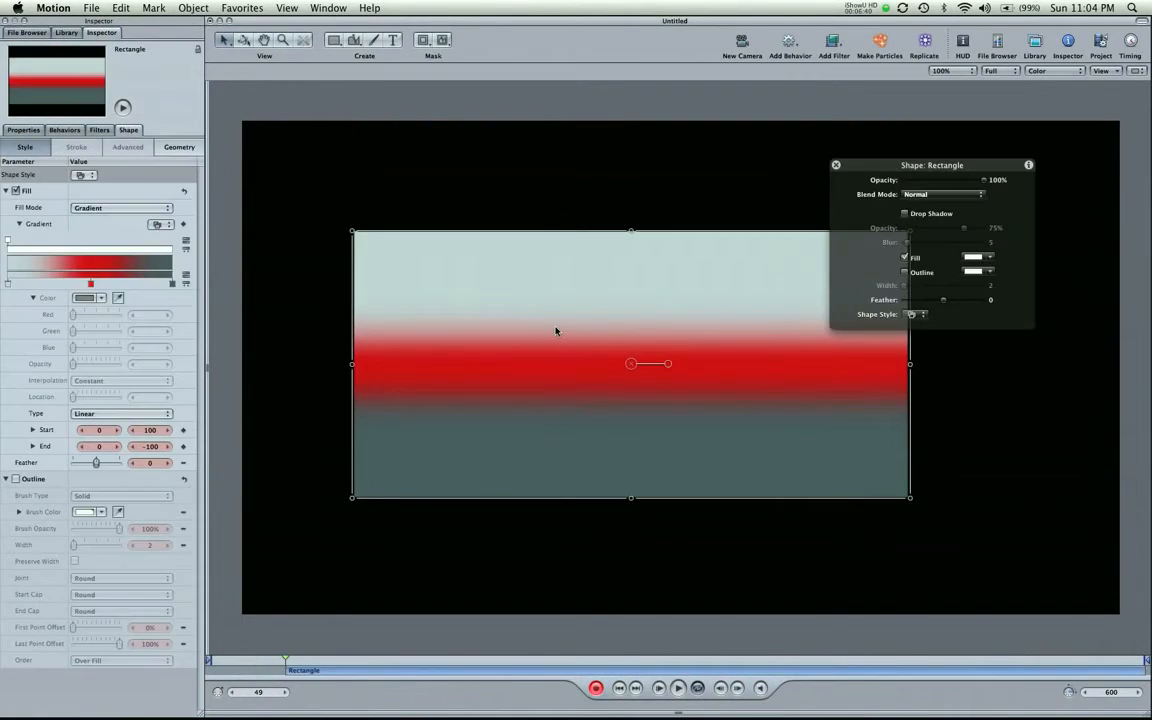
{"action": "left_click", "coordinate": [402, 287]}
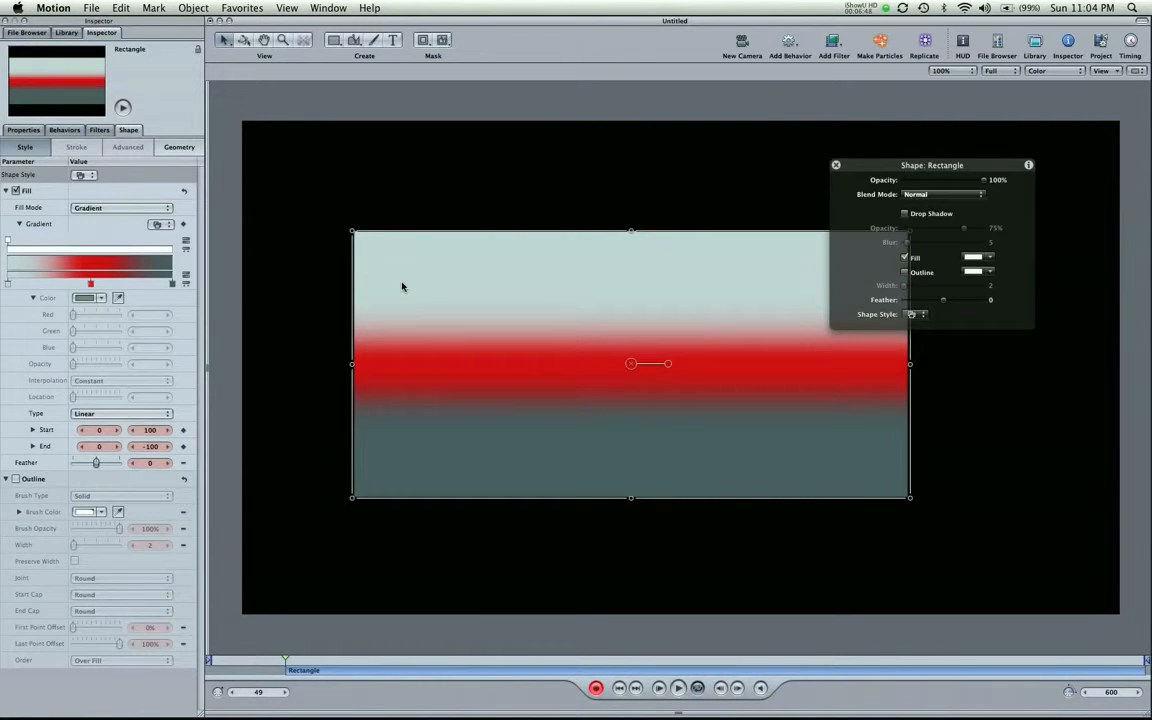